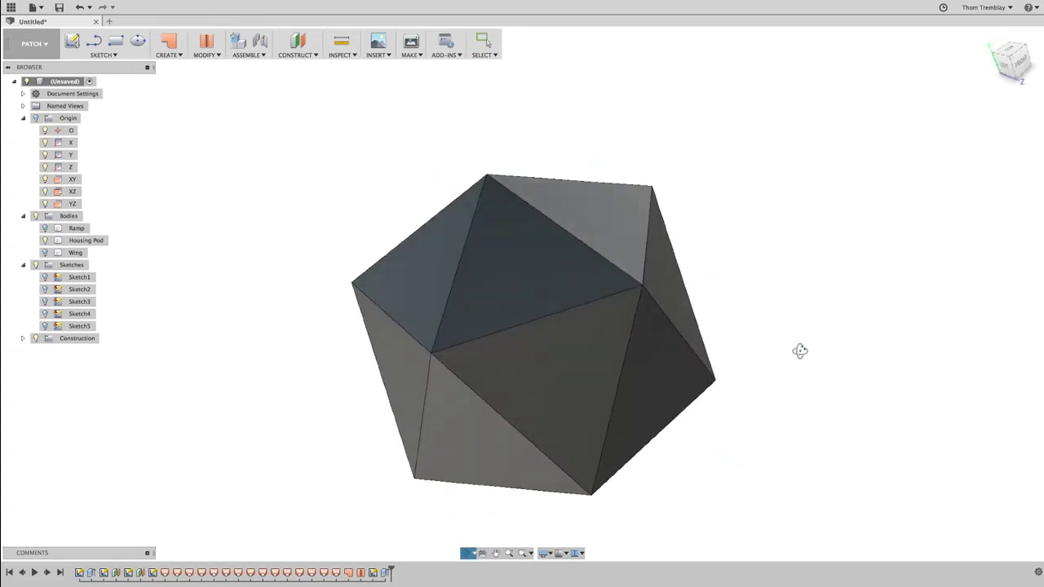
- Sketch an inscribed three-sided polygon with a 4.5 mm radius, centred on the Housing Pod's bottom face
click(1021, 68)
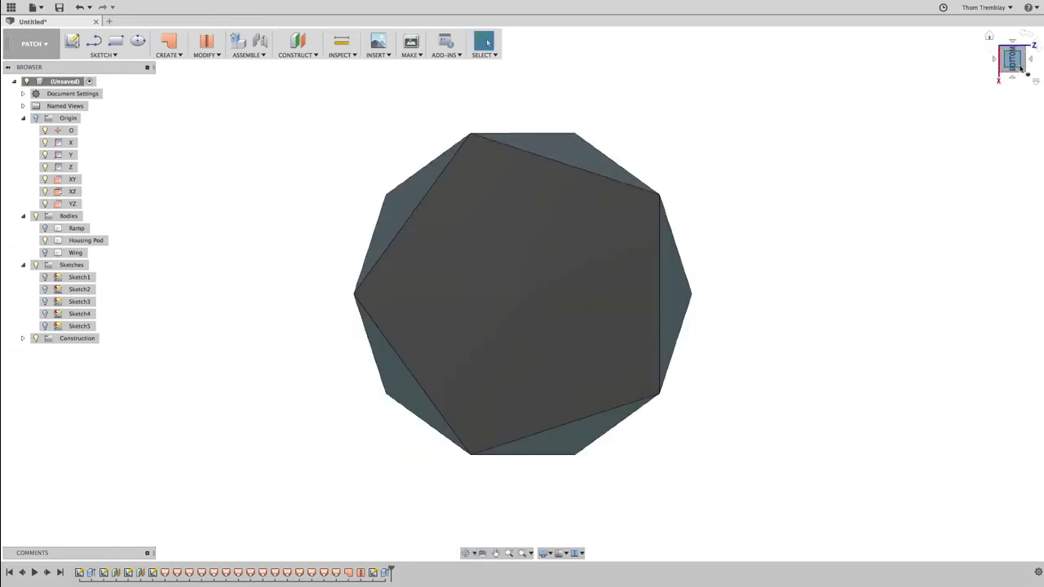
click(107, 55)
mouse_move(122, 125)
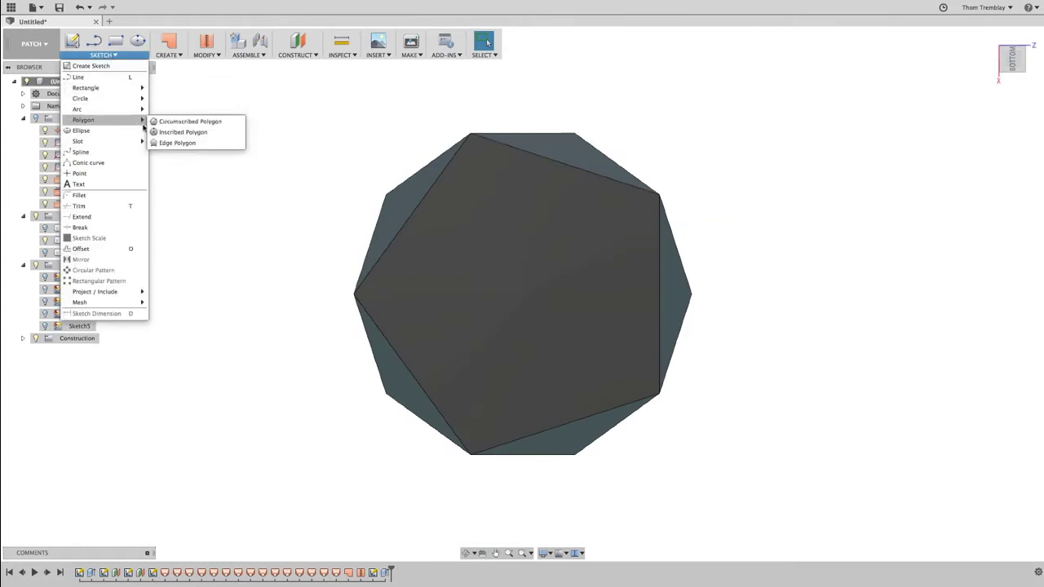
click(183, 131)
click(518, 299)
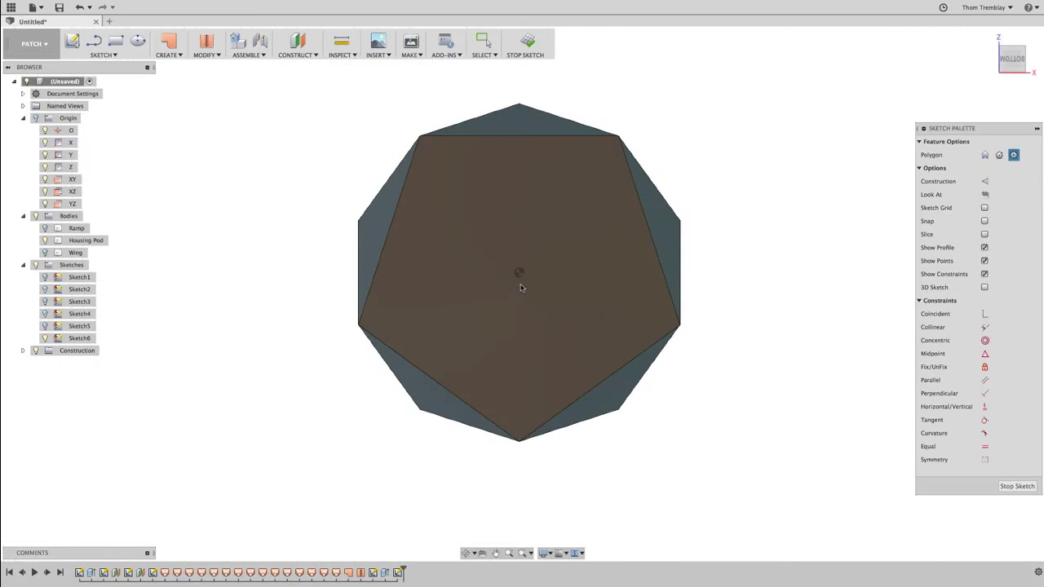
click(518, 274)
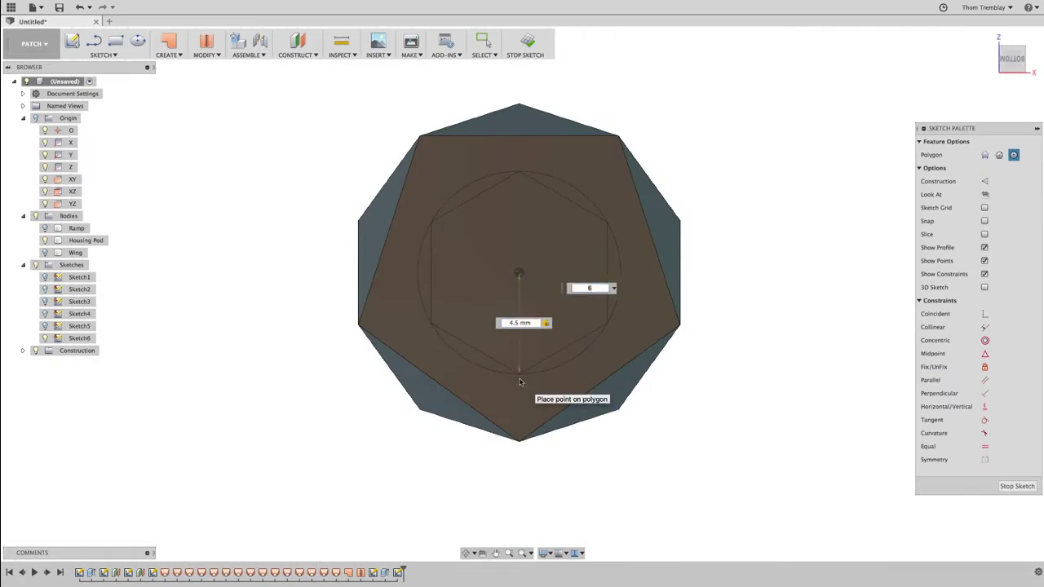
key(Return)
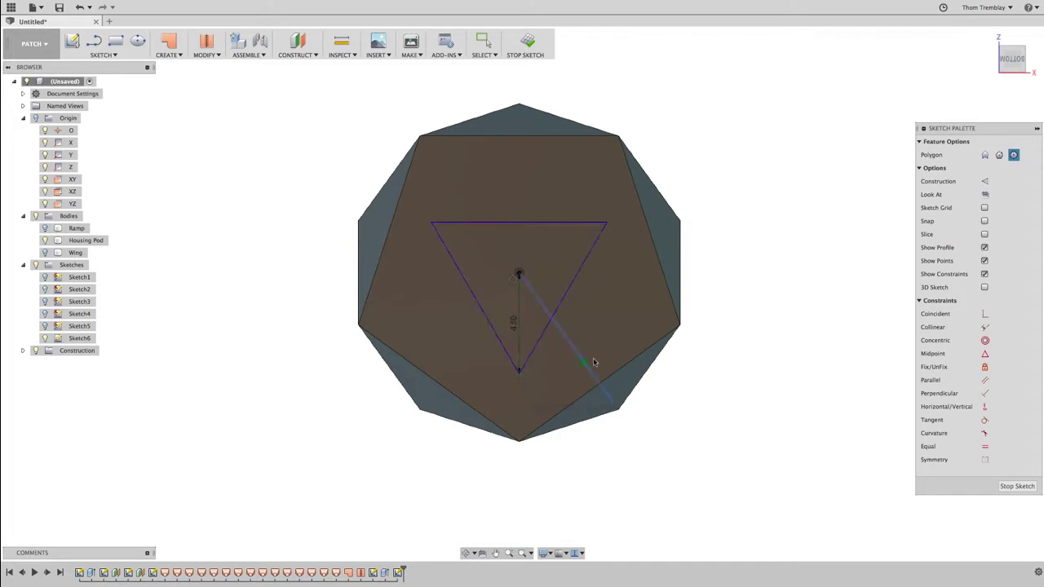
- Draw a 2.5 mm diameter circle on one vertex of the triangle and a freehand circle on each of the other two
right_click(767, 222)
click(699, 237)
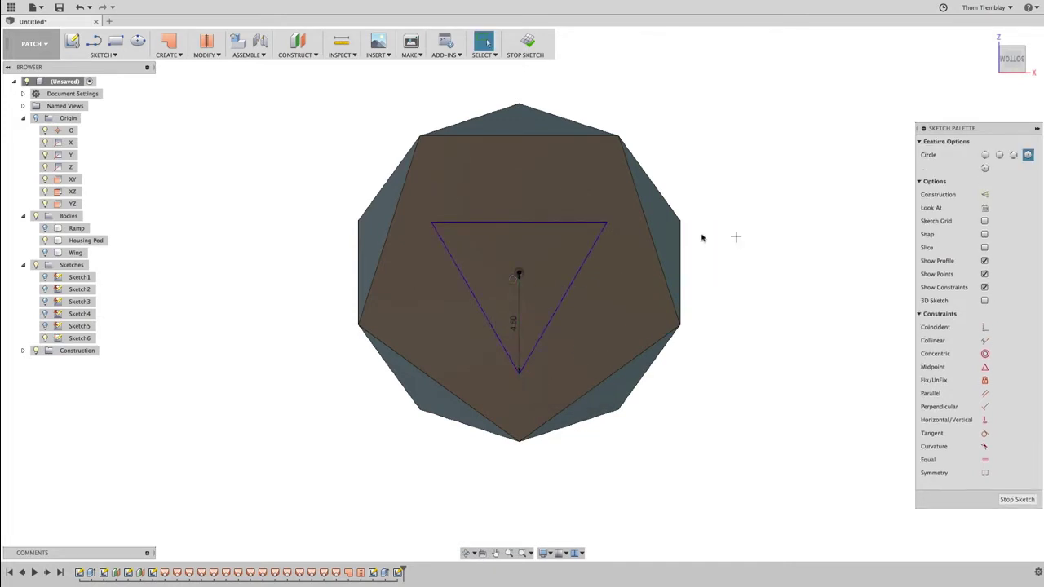
click(611, 233)
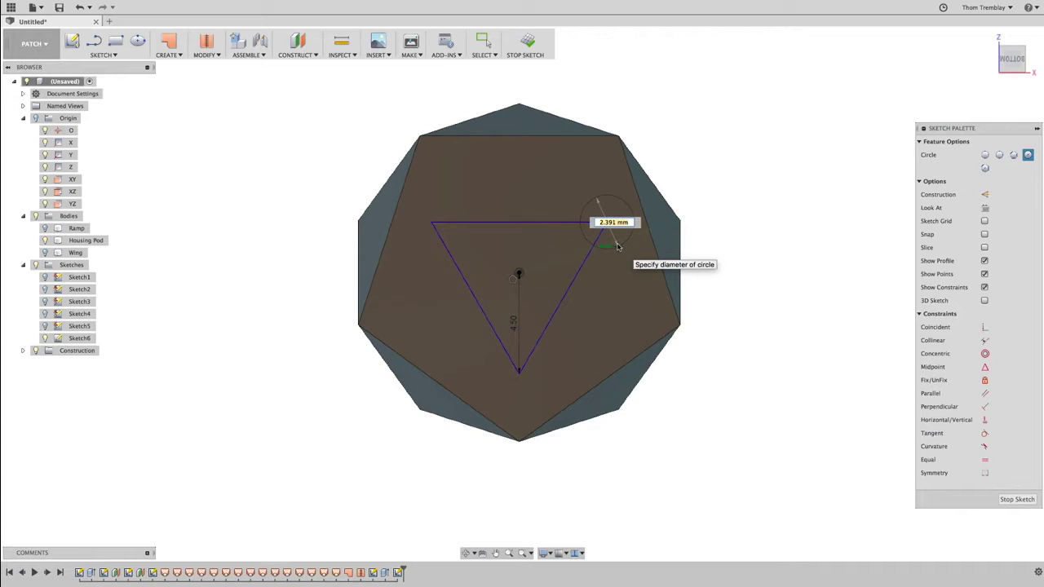
text(2.5)
key(Return)
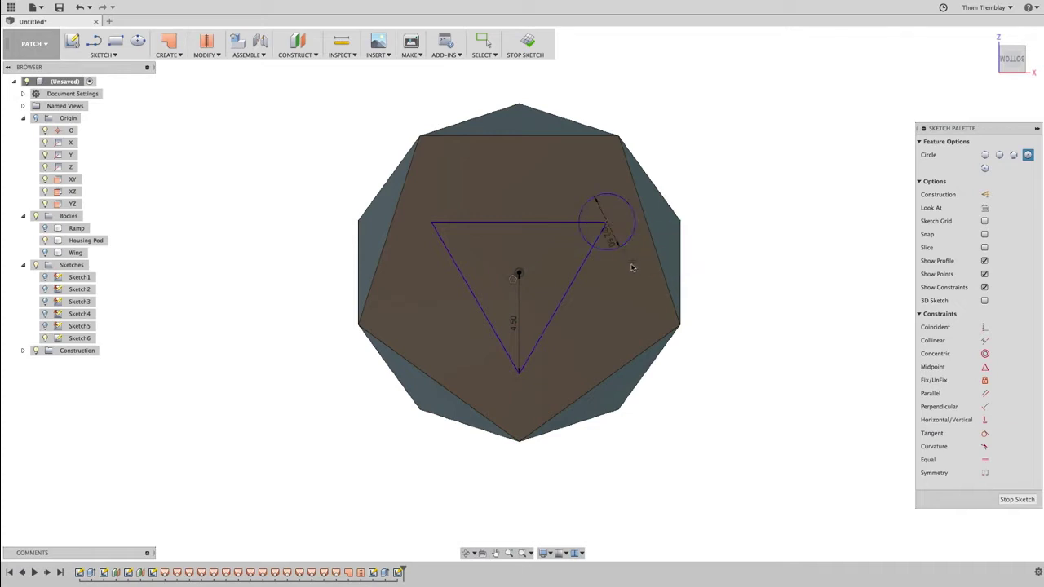
click(431, 224)
click(451, 253)
click(518, 372)
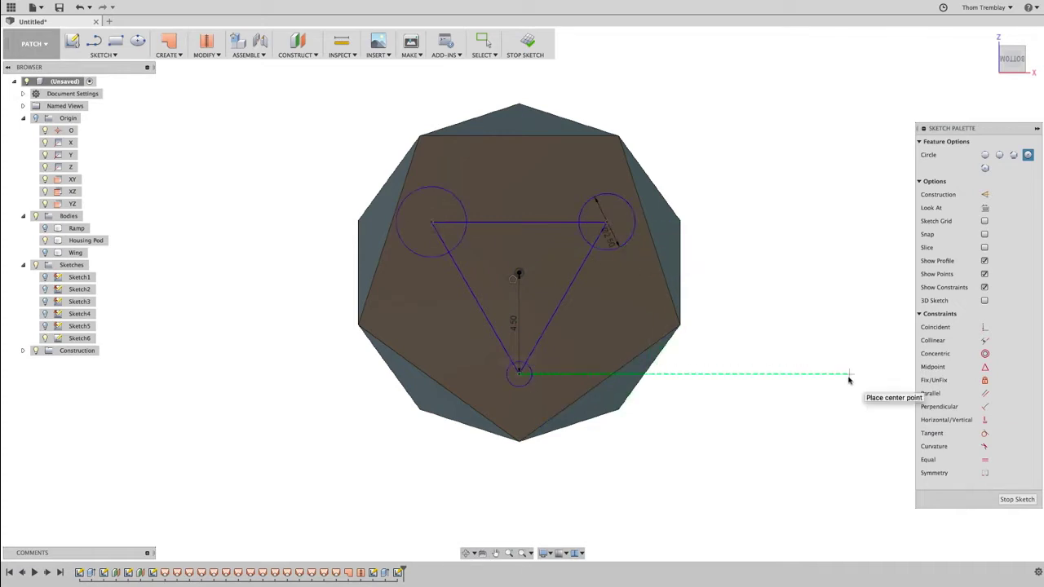
- Apply Equal constraints so the two freehand circles match the 2.5 mm circle
click(984, 459)
click(616, 249)
click(522, 385)
click(586, 239)
click(463, 234)
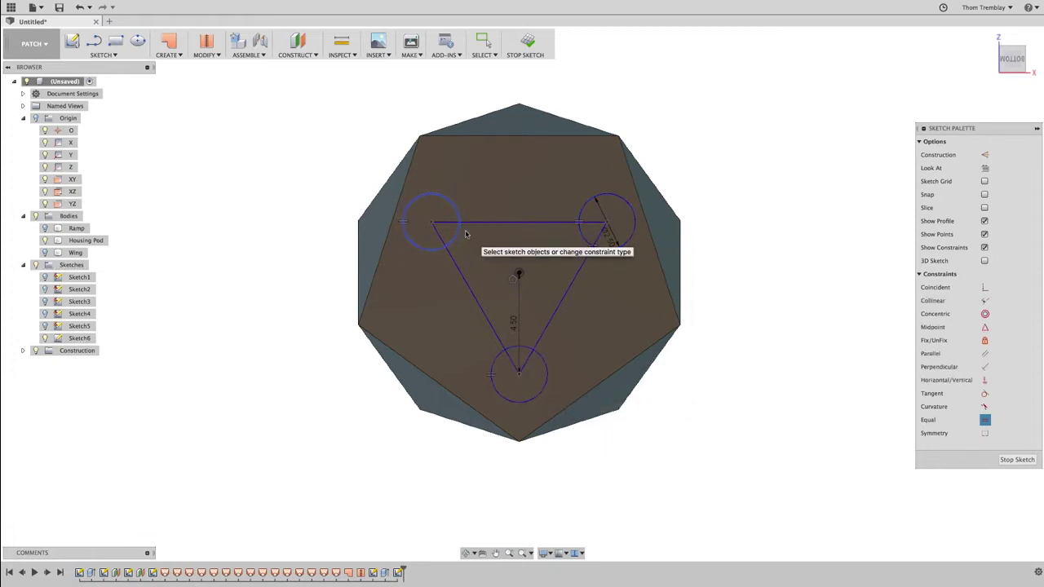
key(Escape)
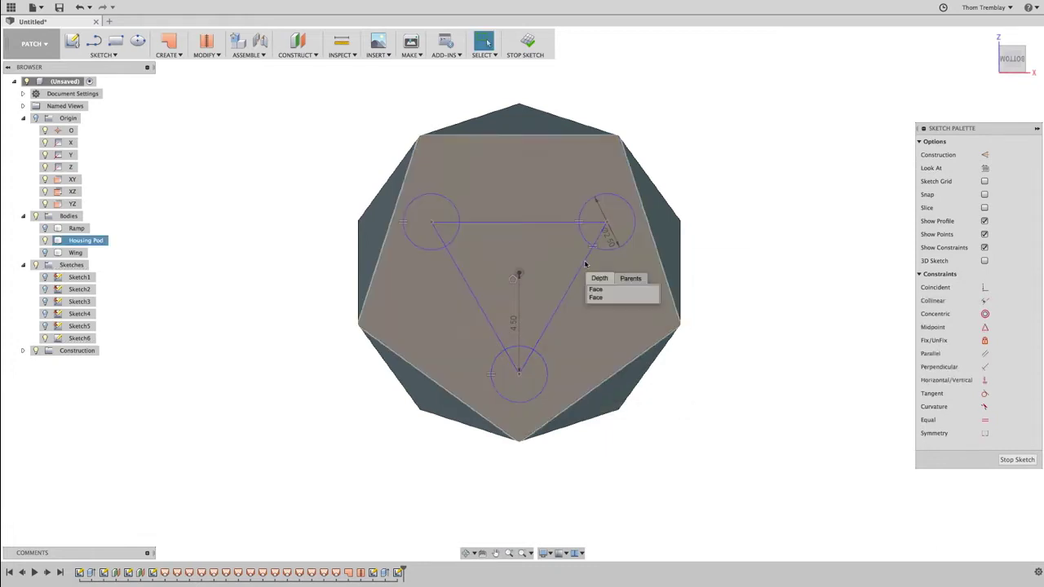
- Extrude the three circles 6 mm outward from the bottom face as legs, joined to the Housing Pod
shift+middle_drag(755, 253, 723, 289)
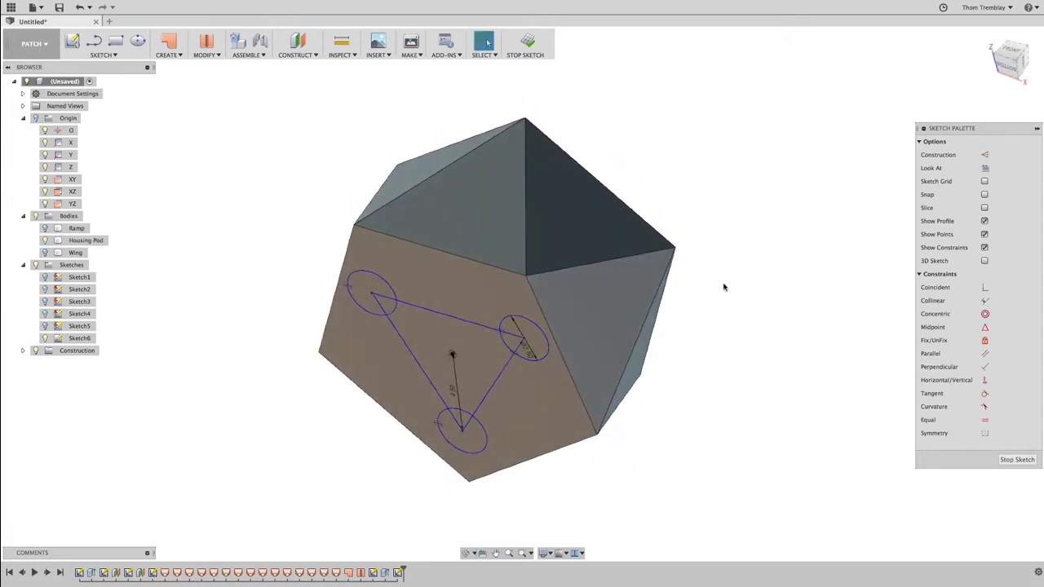
right_click(632, 181)
click(652, 168)
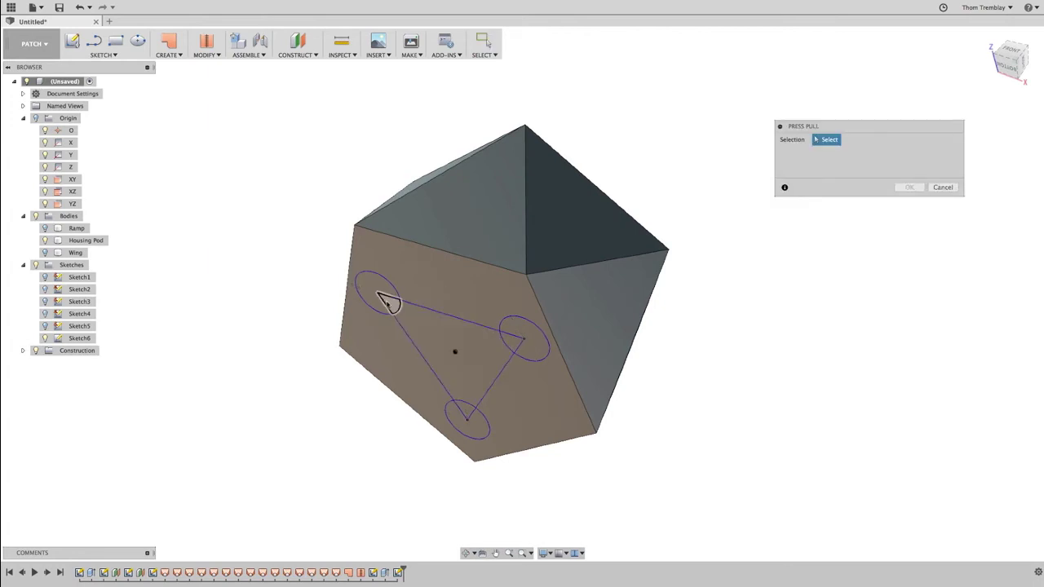
click(383, 299)
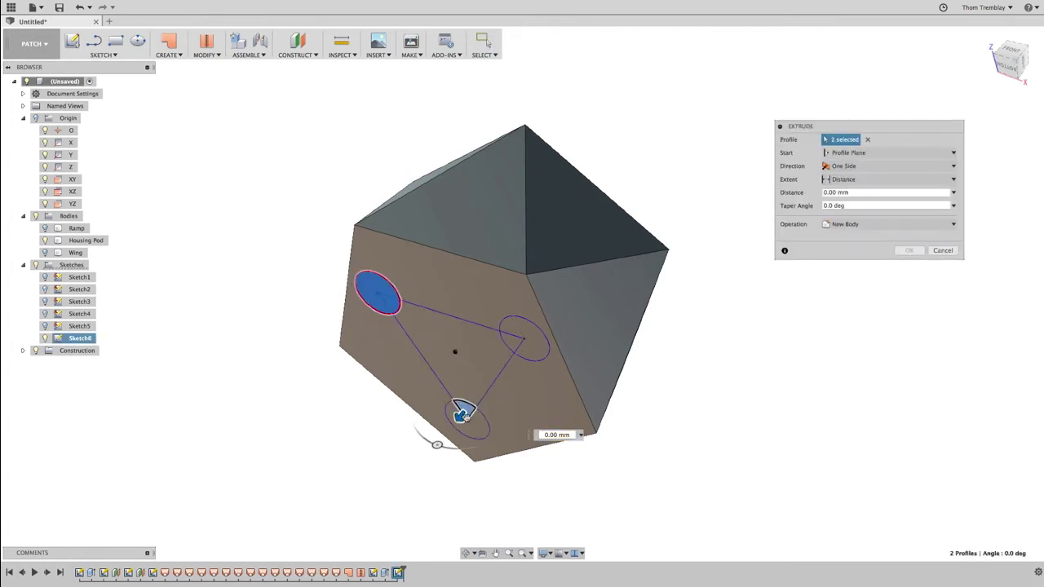
click(463, 424)
click(518, 342)
drag(517, 343, 441, 433)
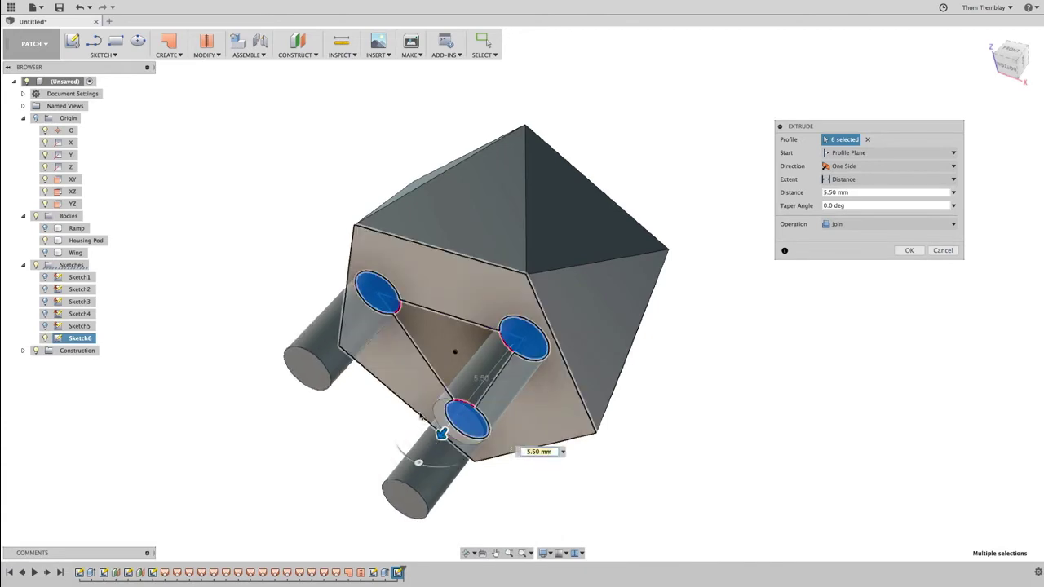
text(6)
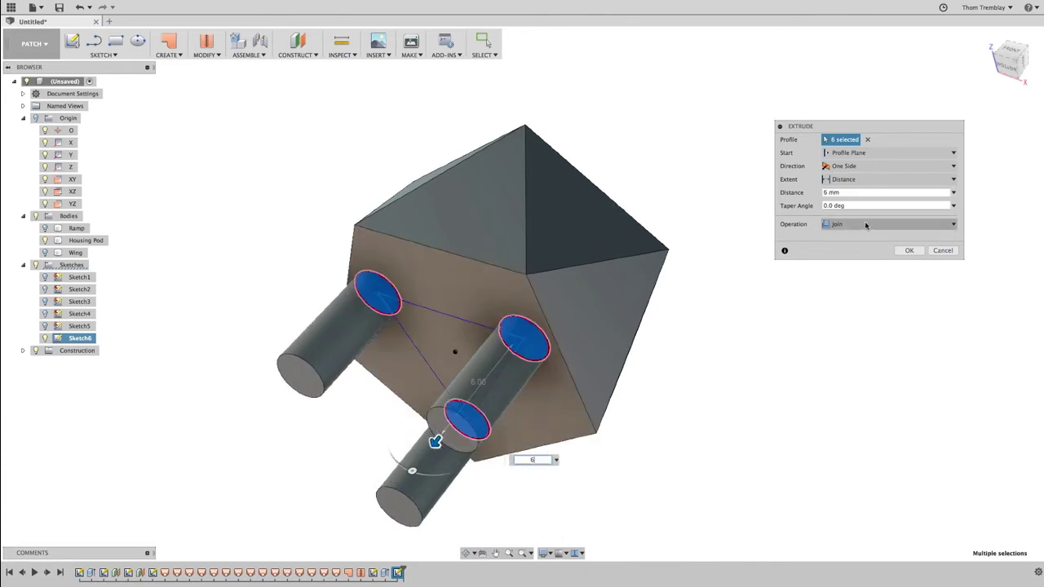
click(906, 250)
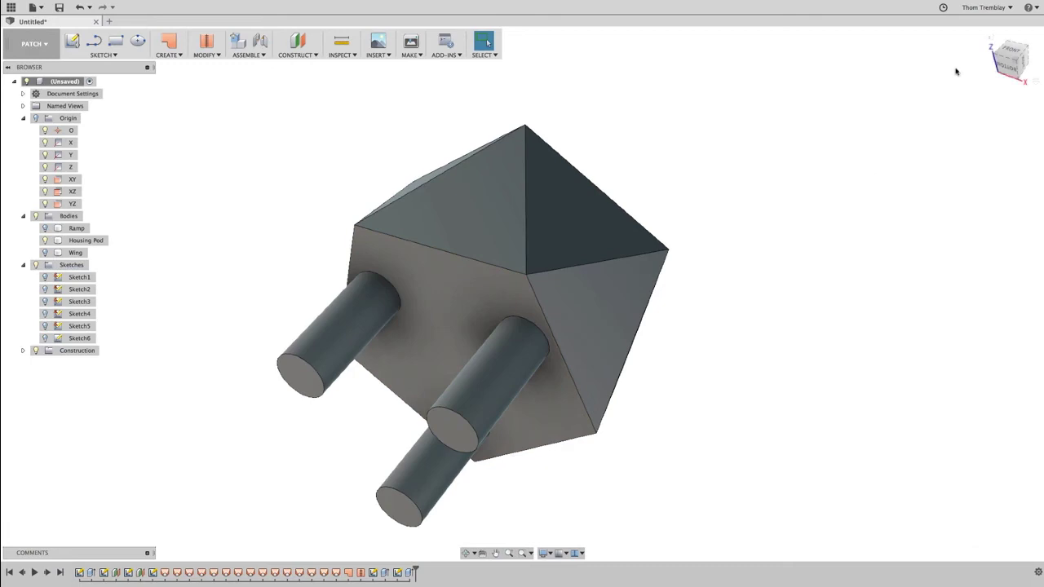
- Show the Ramp body alongside the Housing Pod
click(989, 38)
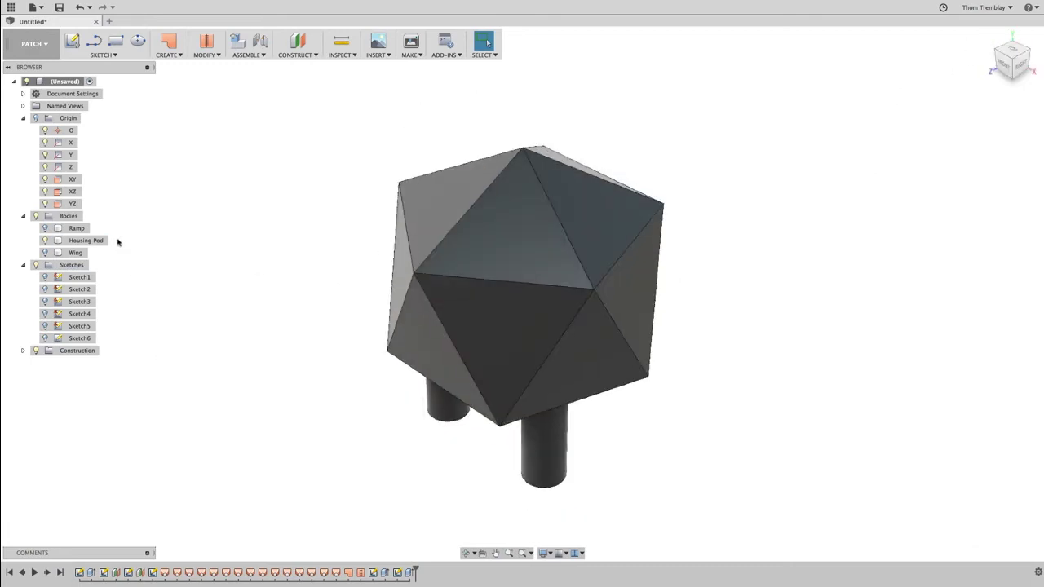
click(46, 228)
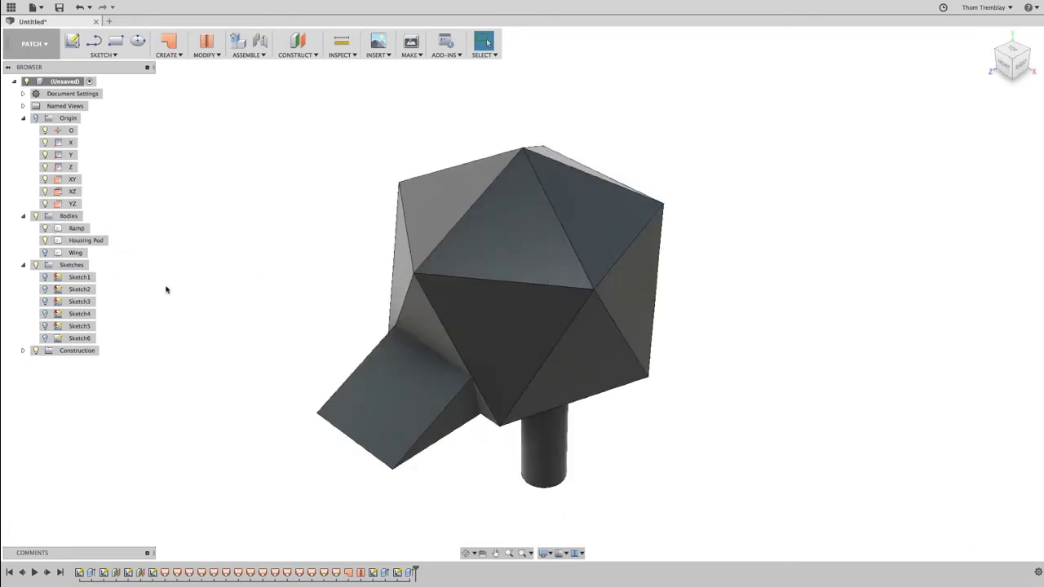
shift+middle_drag(163, 291, 263, 159)
drag(263, 159, 245, 130)
- Align the Housing Pod's bottom edge beside the ramp to the top edge of the Ramp body
click(206, 54)
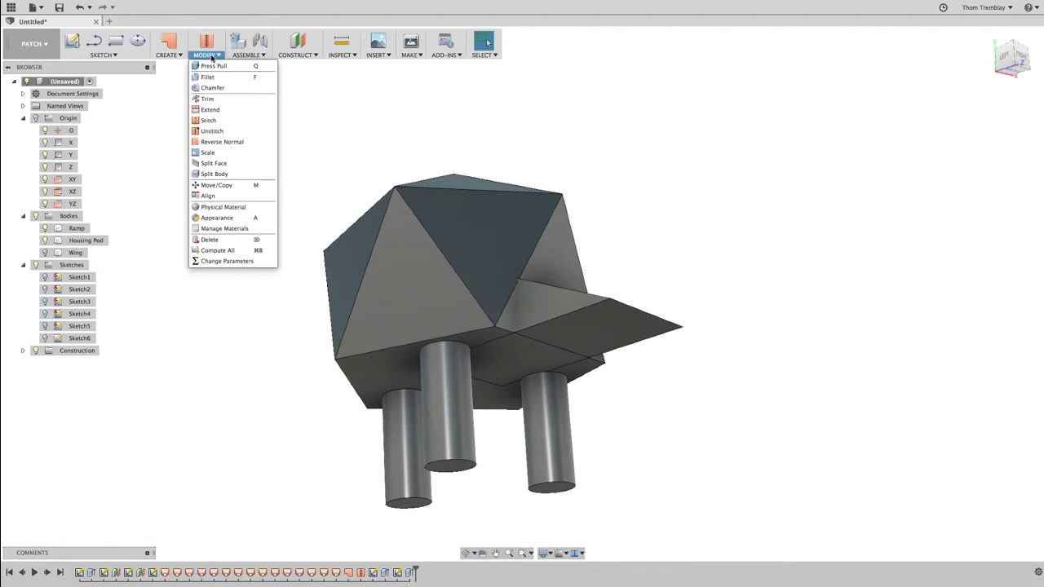
click(210, 196)
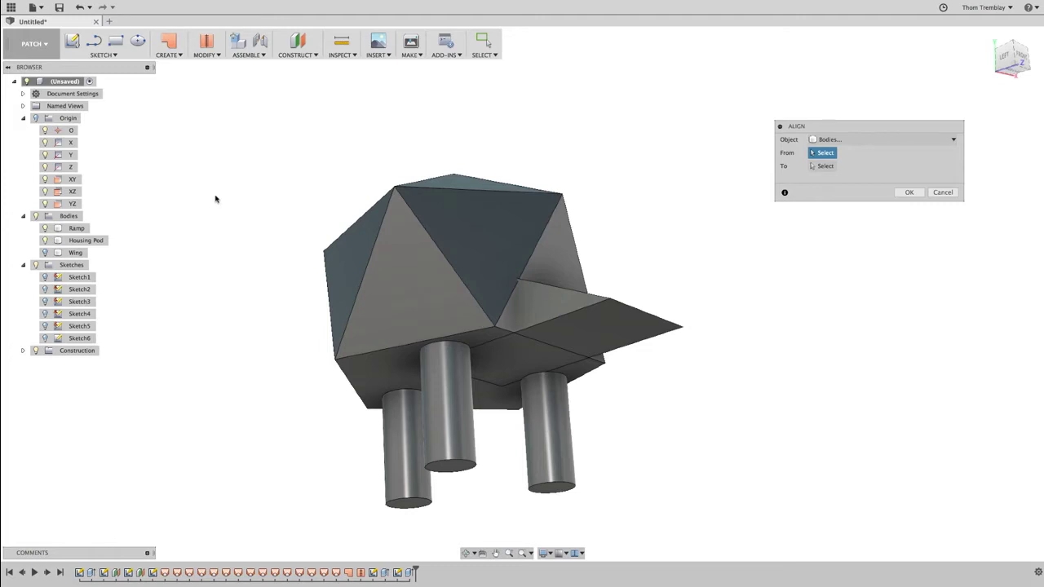
click(506, 330)
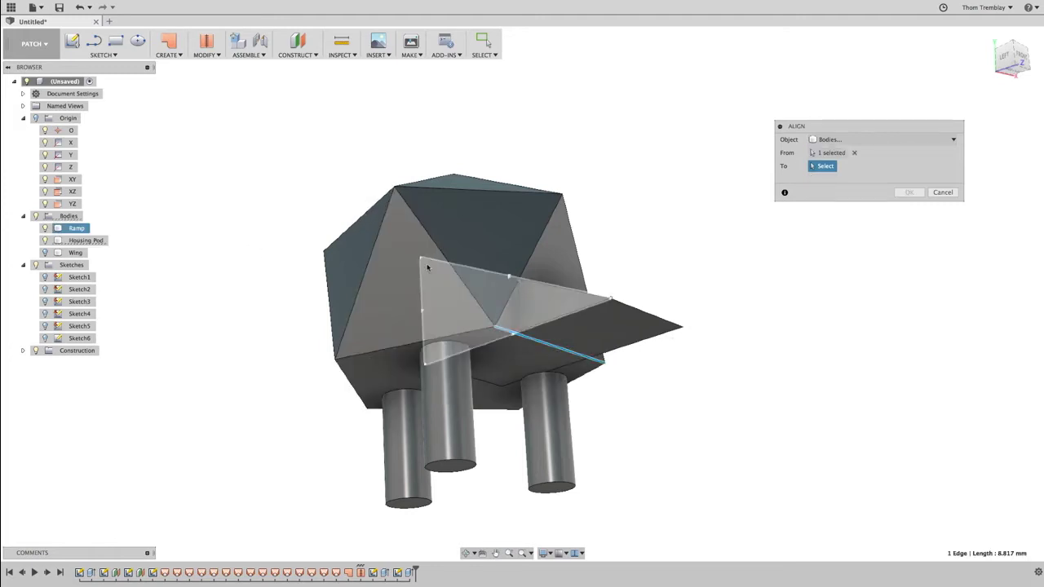
click(430, 268)
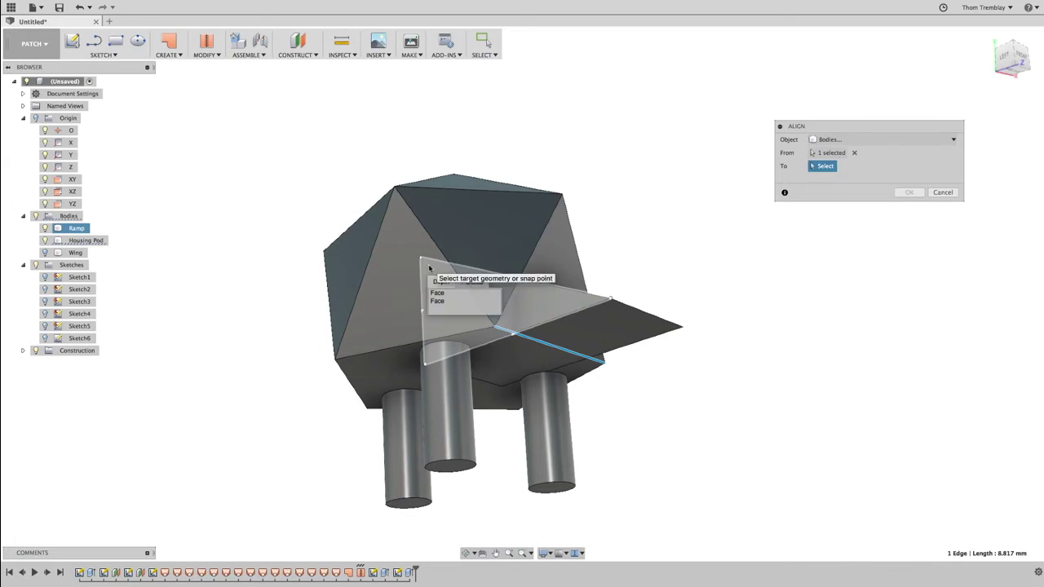
shift+middle_drag(484, 254, 478, 304)
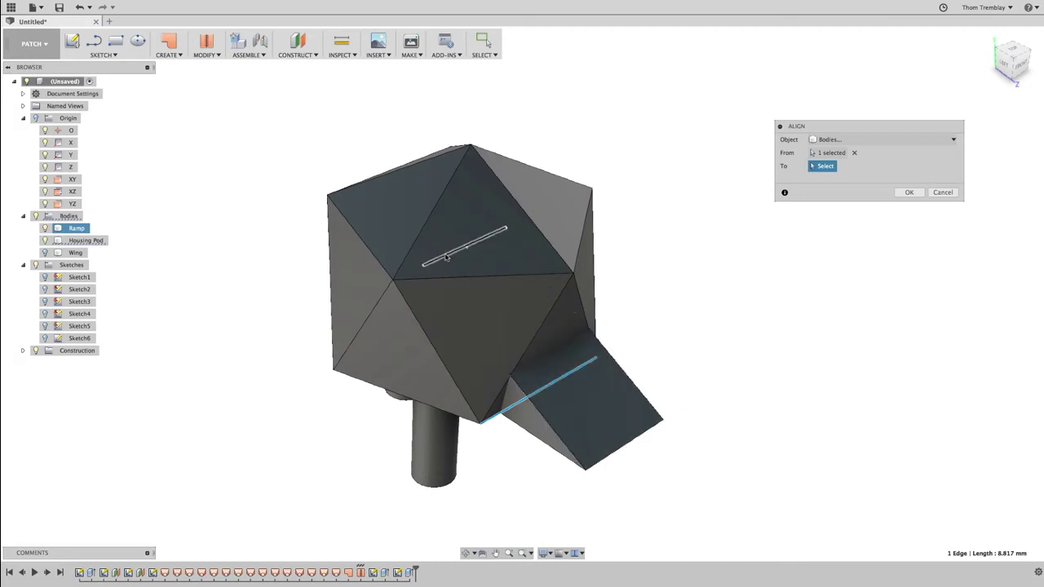
click(454, 269)
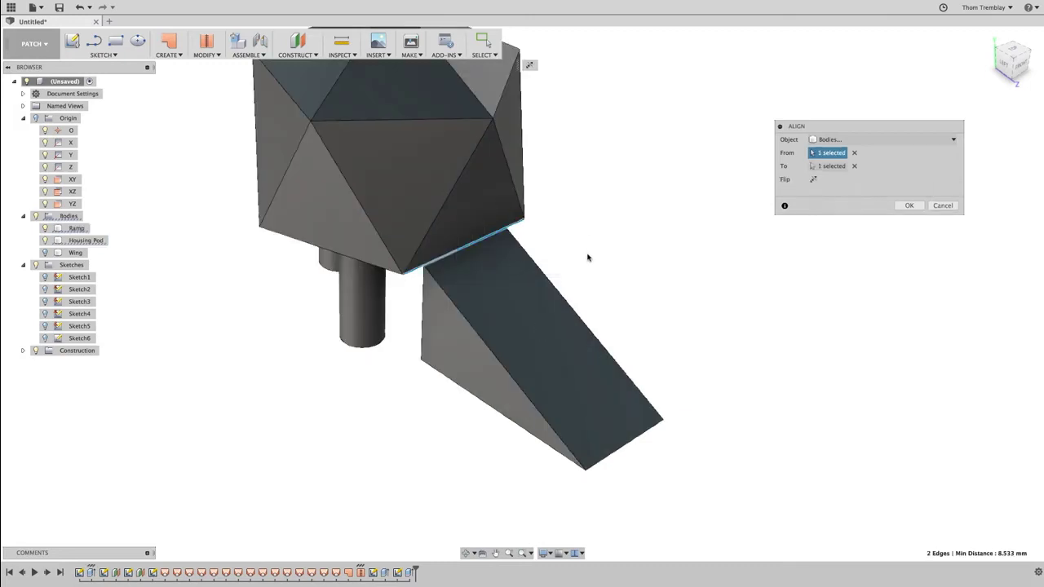
click(907, 207)
mouse_move(674, 242)
shift+middle_down()
mouse_move(625, 226)
mouse_move(626, 198)
mouse_move(668, 231)
mouse_move(713, 217)
mouse_move(681, 237)
shift+middle_up()
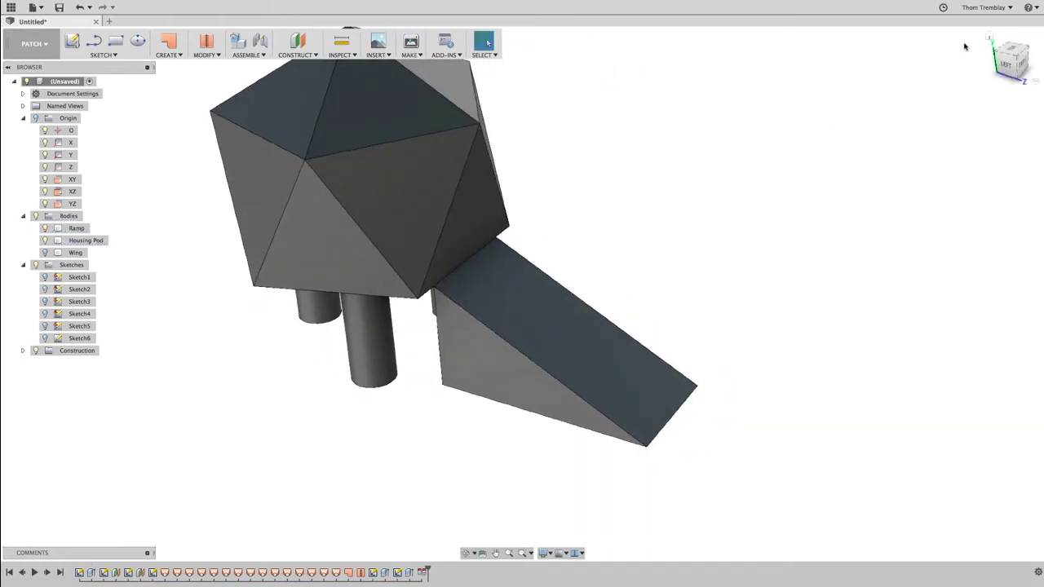
- Show the Wing body and hide the Ramp body
click(988, 39)
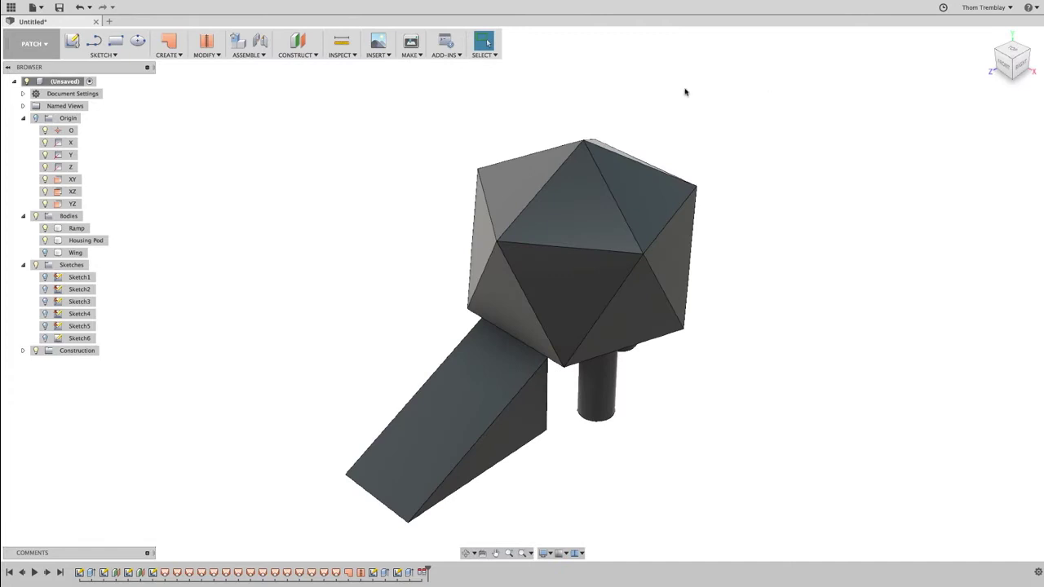
click(45, 252)
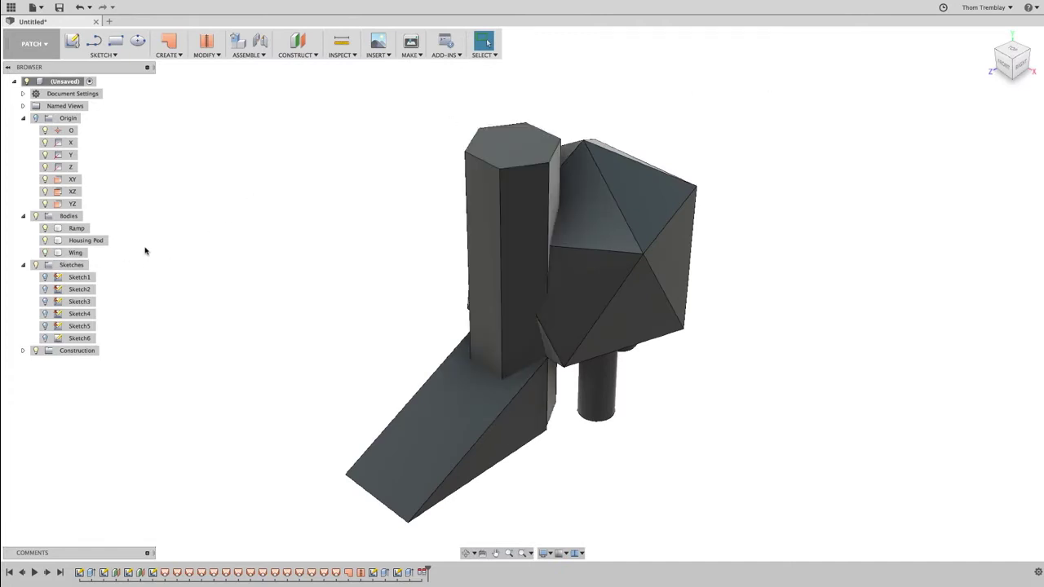
click(45, 228)
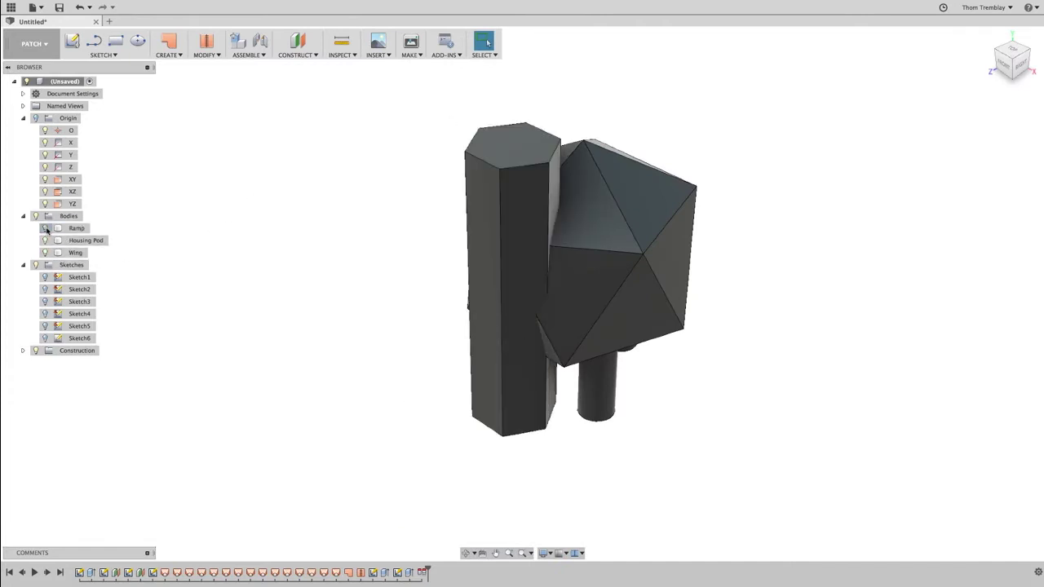
- Rotate the Wing body -90 degrees about the X axis with Move/Copy so it lies horizontally
right_click(411, 430)
click(389, 443)
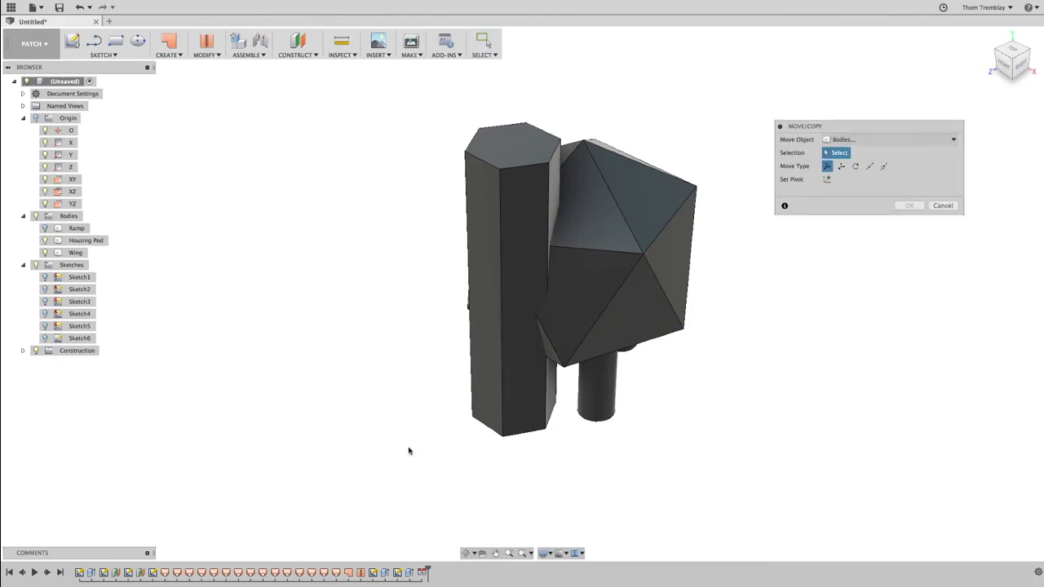
shift+middle_drag(444, 438, 435, 397)
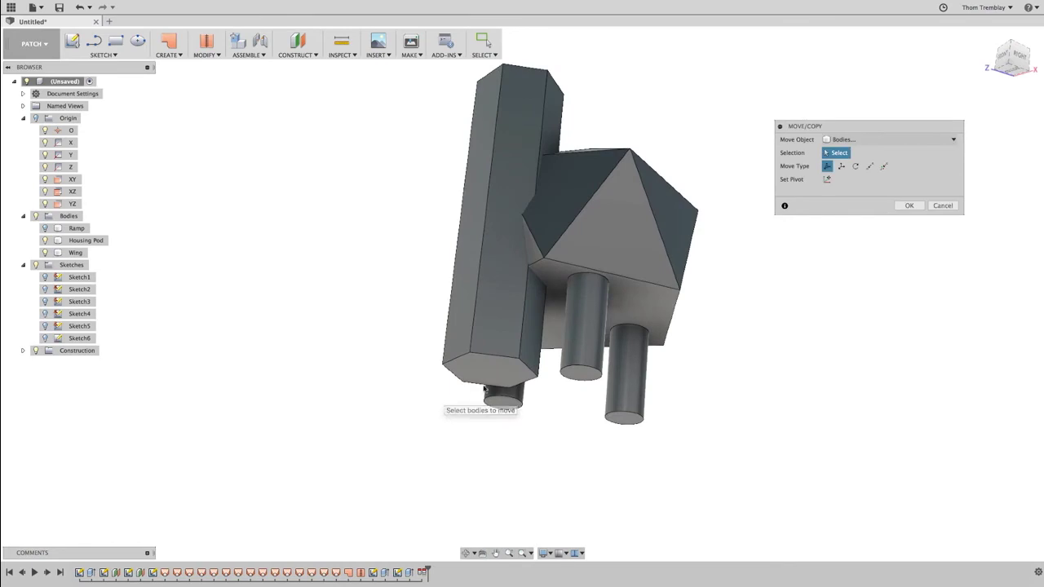
click(522, 384)
click(523, 380)
click(519, 432)
drag(519, 432, 480, 367)
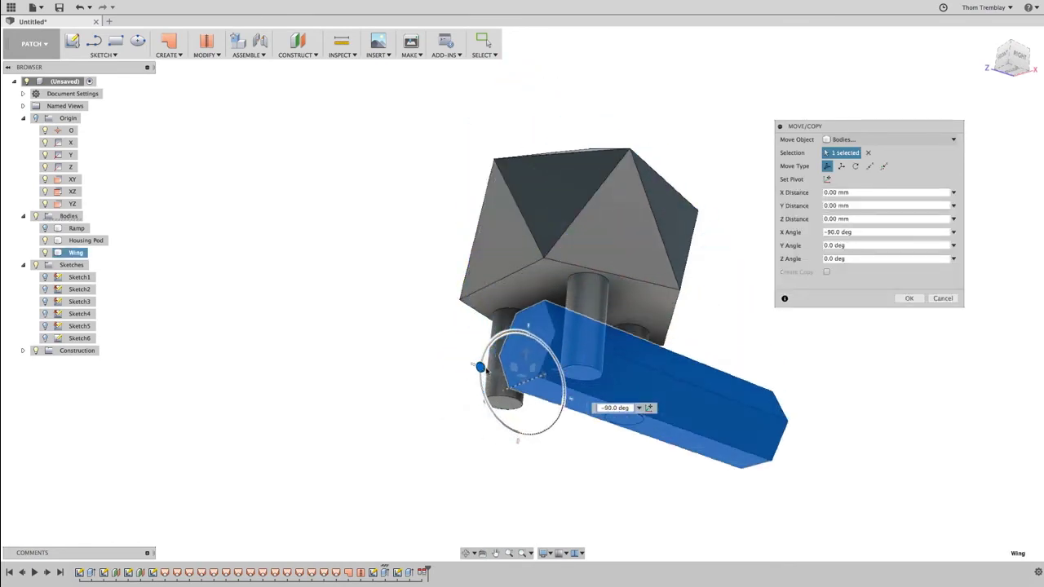
- Move the rotated Wing body 8 mm up along Y and about -9 mm along Z against the Housing Pod
click(1020, 56)
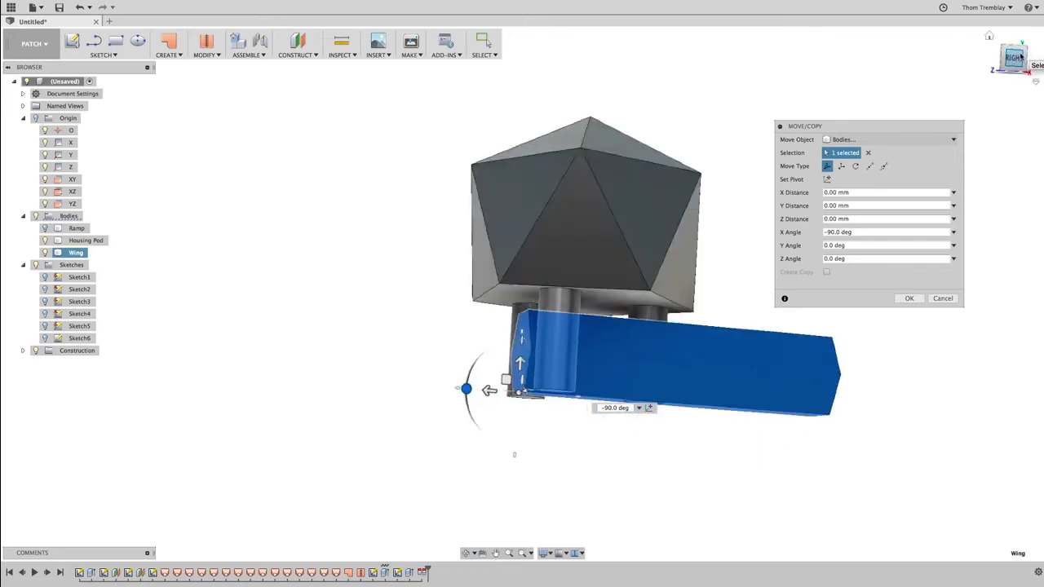
drag(520, 362, 522, 238)
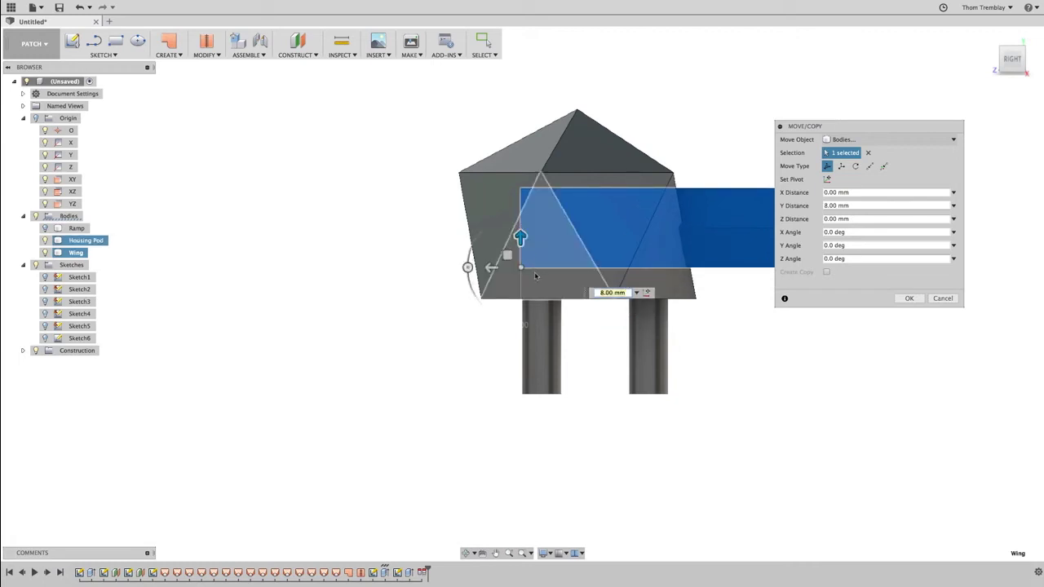
drag(489, 270, 639, 277)
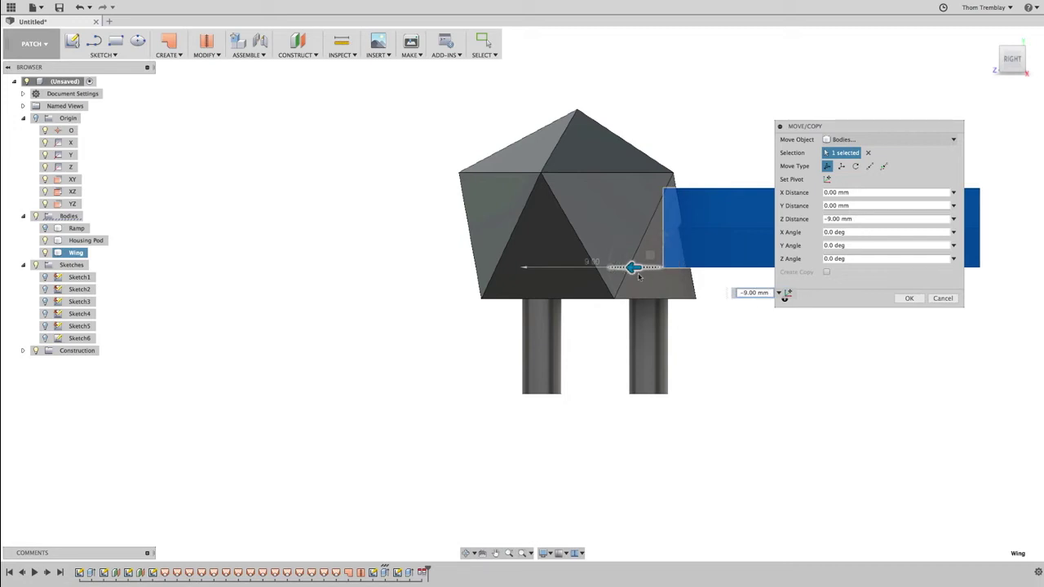
key(Return)
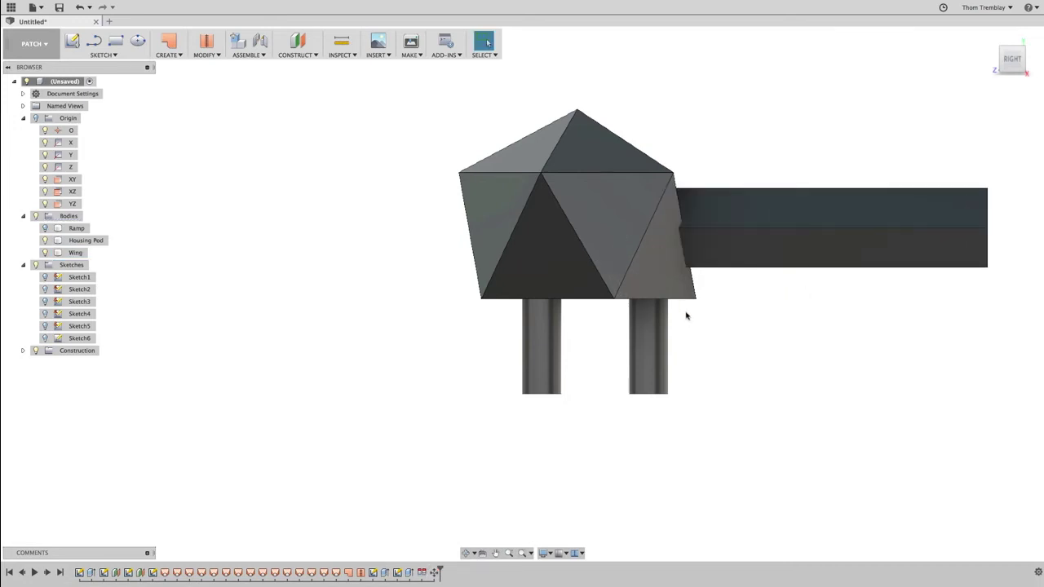
- Copy the Housing Pod and Wing bodies together with Move/Copy and shift the copies -27 mm in Y Distance to the wing's far end
shift+middle_drag(702, 317, 827, 389)
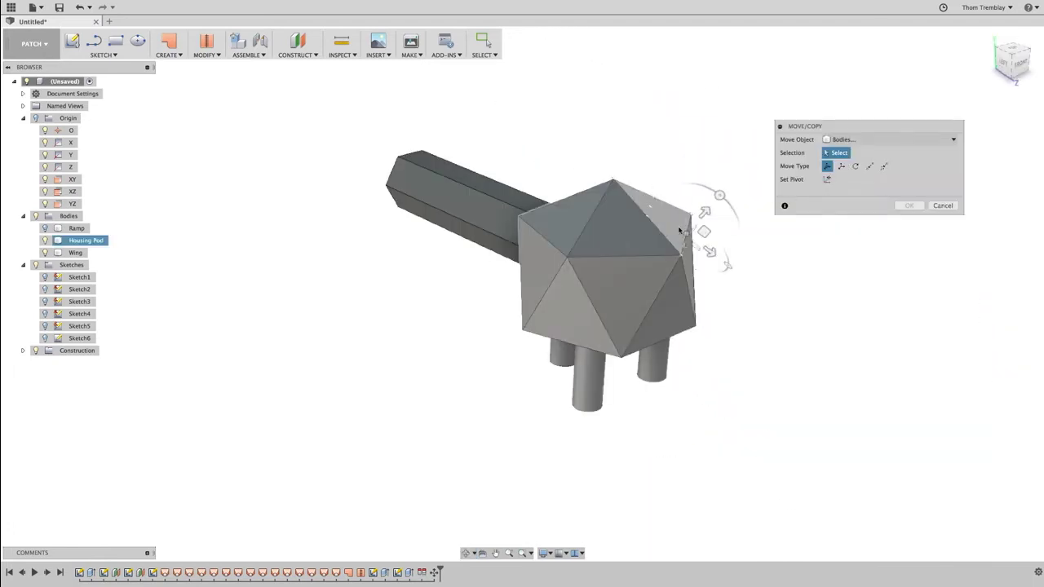
shift+middle_drag(671, 405, 678, 362)
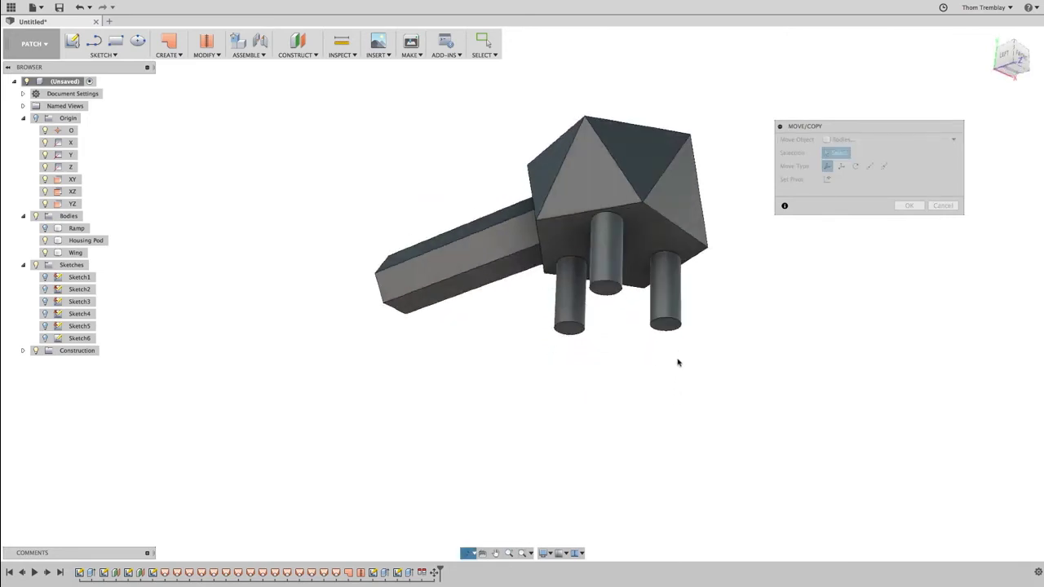
click(626, 224)
shift+middle_drag(607, 255, 581, 232)
click(577, 229)
click(477, 273)
click(826, 273)
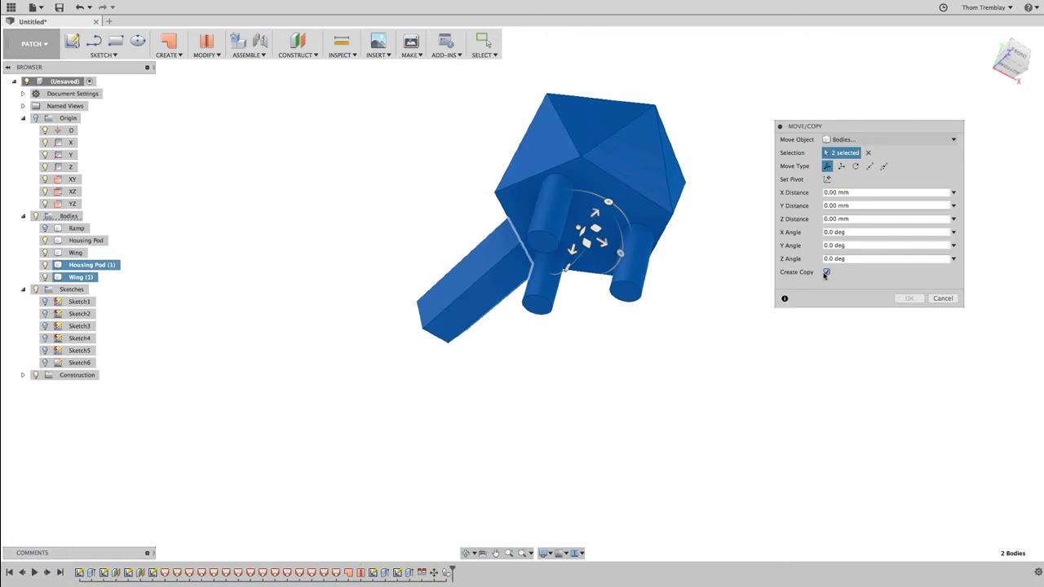
shift+middle_drag(727, 217, 764, 270)
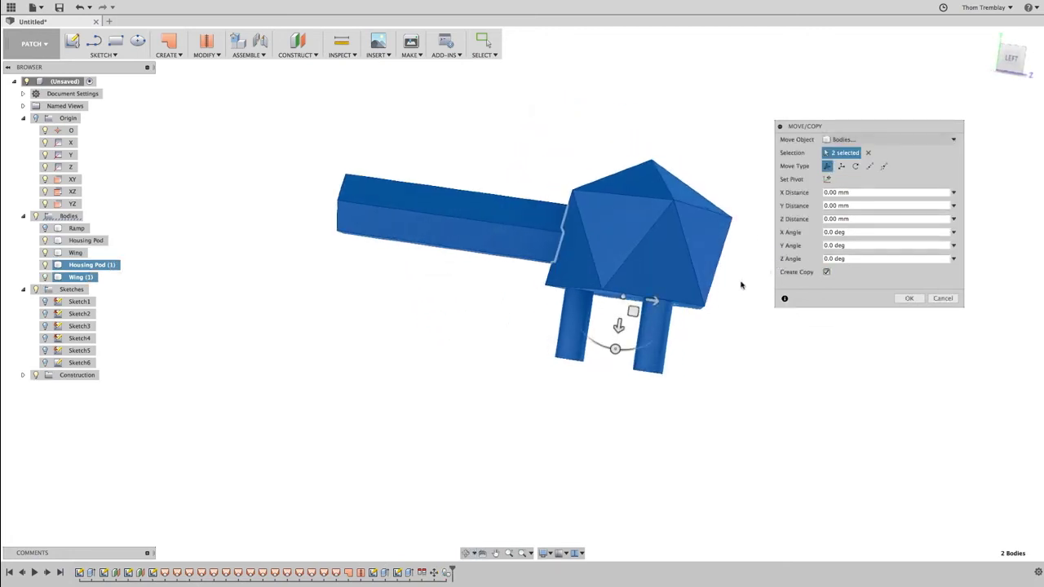
drag(663, 306, 346, 267)
shift+middle_drag(457, 324, 454, 306)
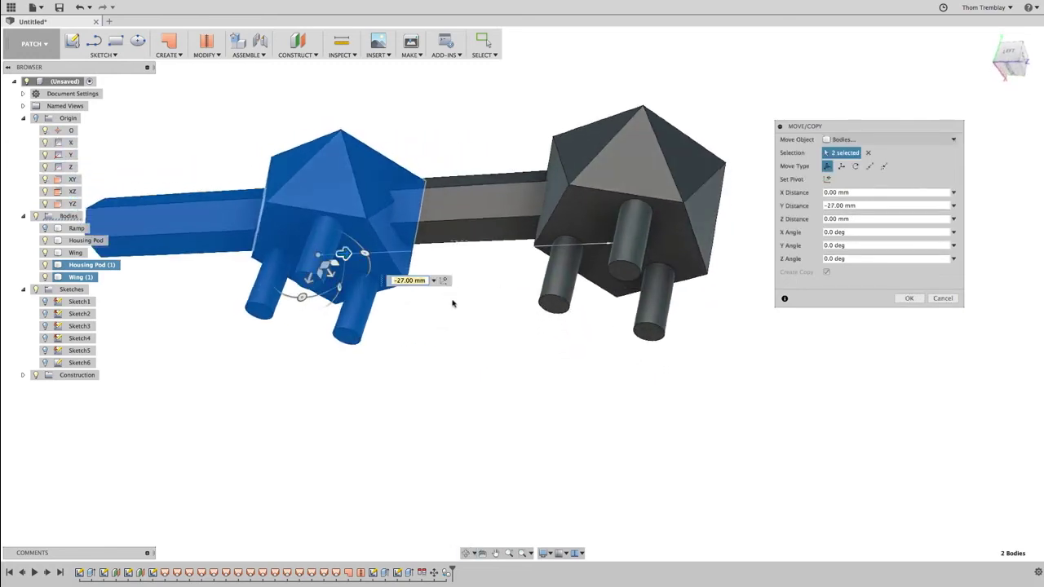
- Rotate the copied pod and wing so the new wing runs perpendicular to the original wing, and shift them 3.5 mm in X Distance
drag(365, 255, 354, 314)
shift+middle_drag(475, 300, 468, 356)
drag(300, 211, 277, 202)
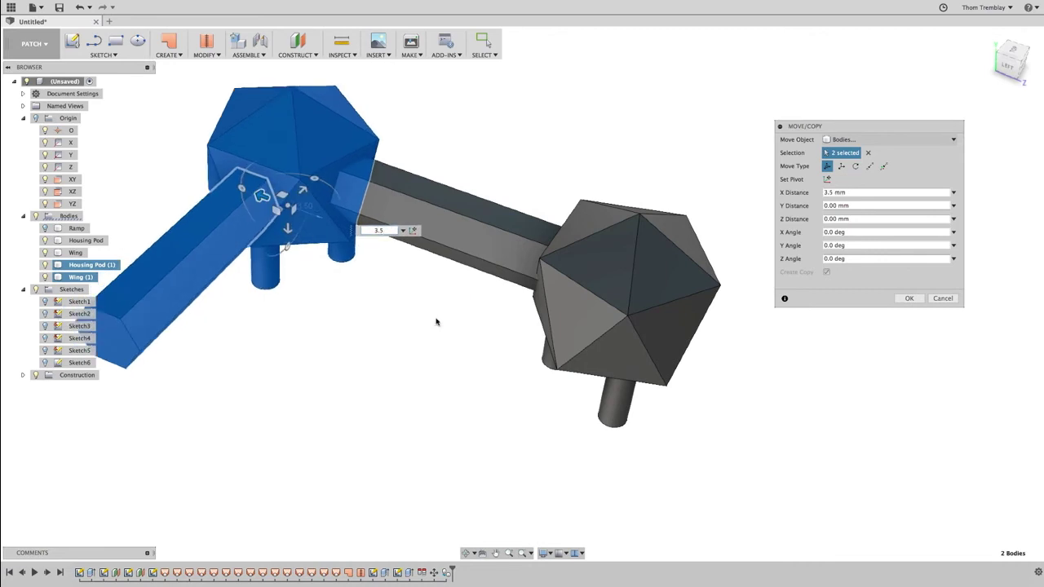
key(Return)
- Create a 36 mm diameter sphere centred on the origin as a new body
shift+middle_drag(435, 315, 326, 332)
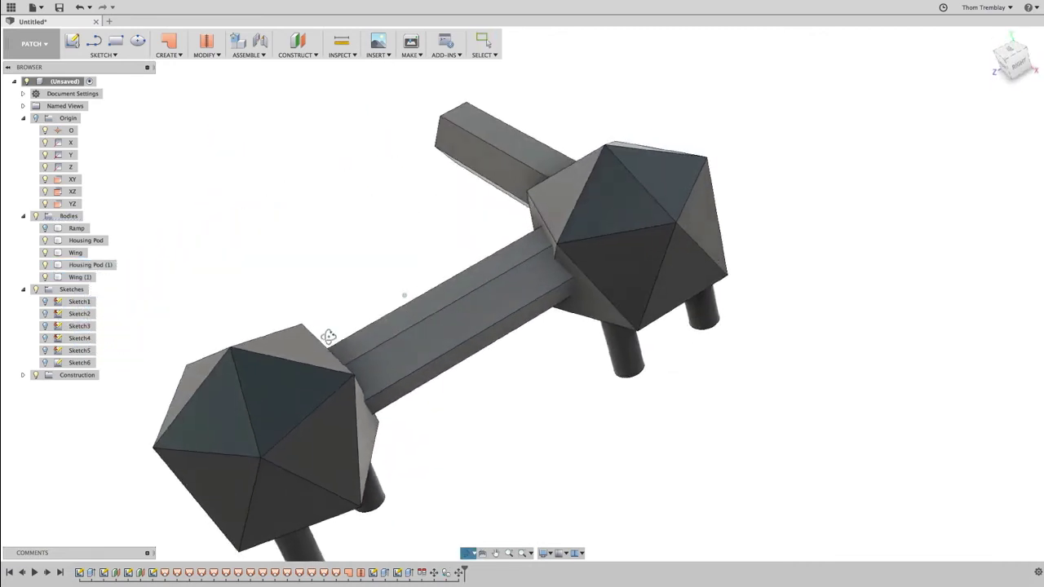
click(171, 55)
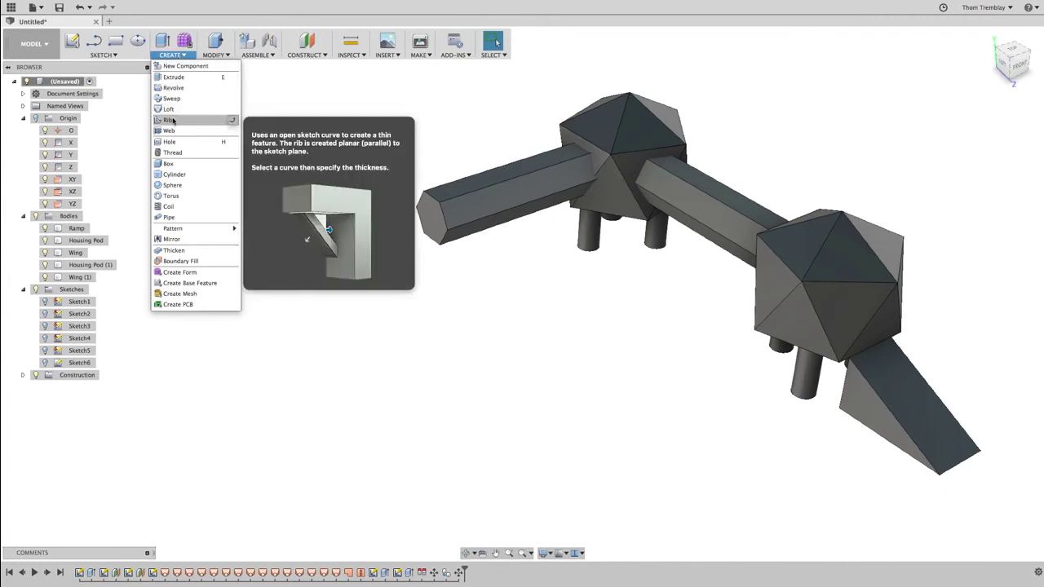
click(171, 186)
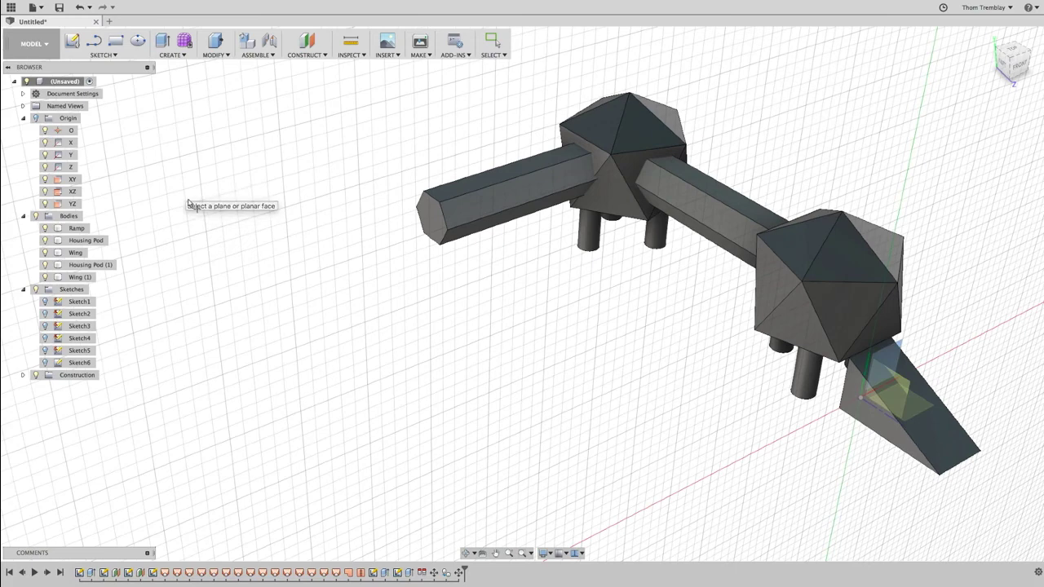
click(872, 385)
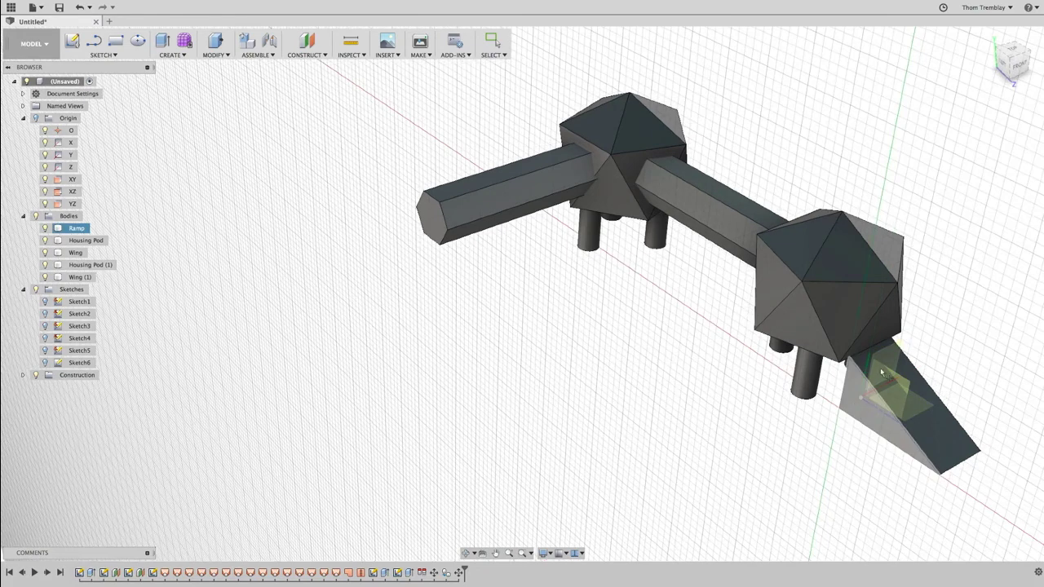
click(900, 342)
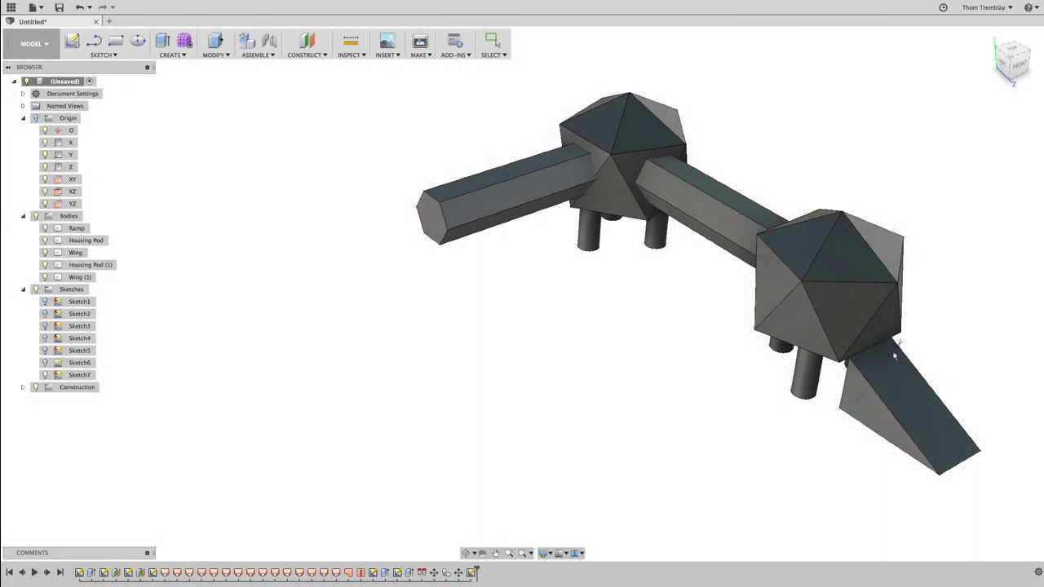
click(858, 399)
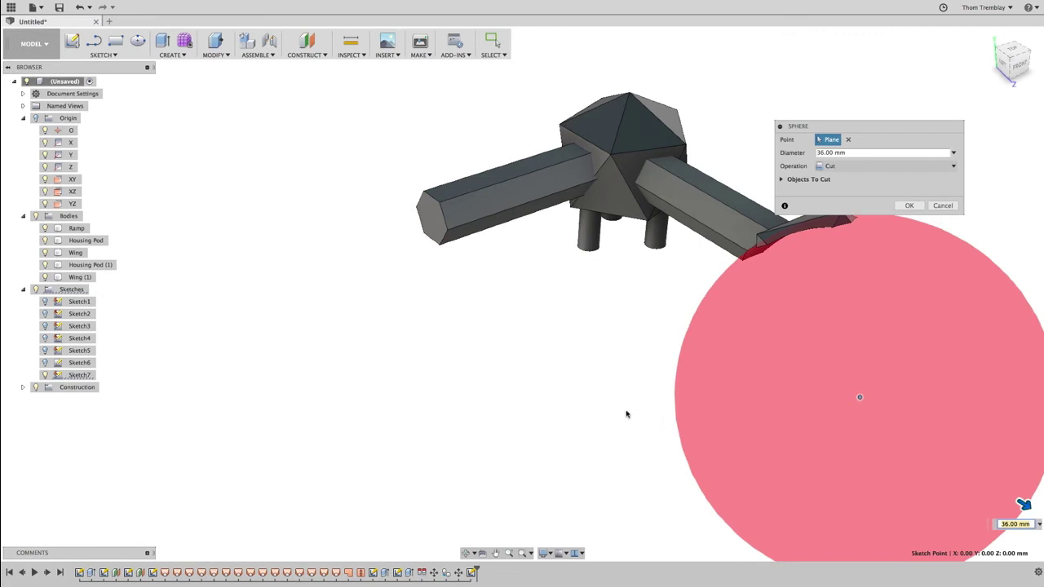
click(855, 167)
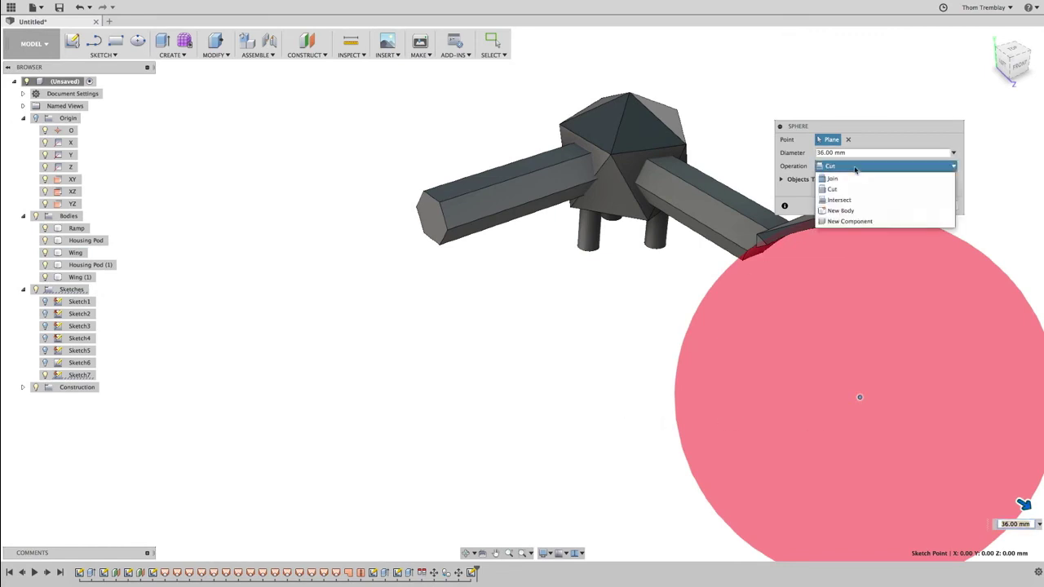
click(844, 210)
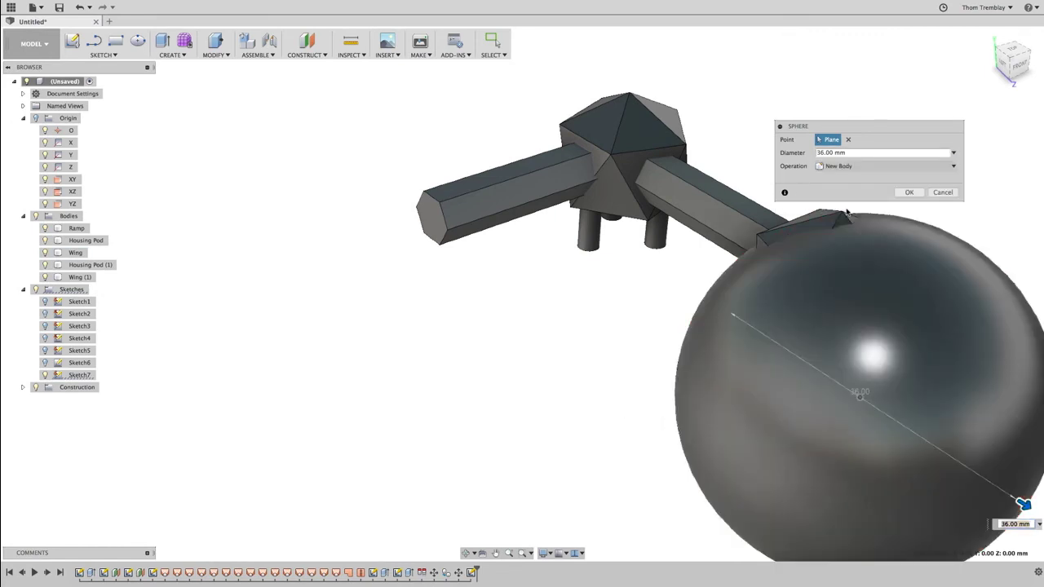
right_click(587, 301)
click(620, 297)
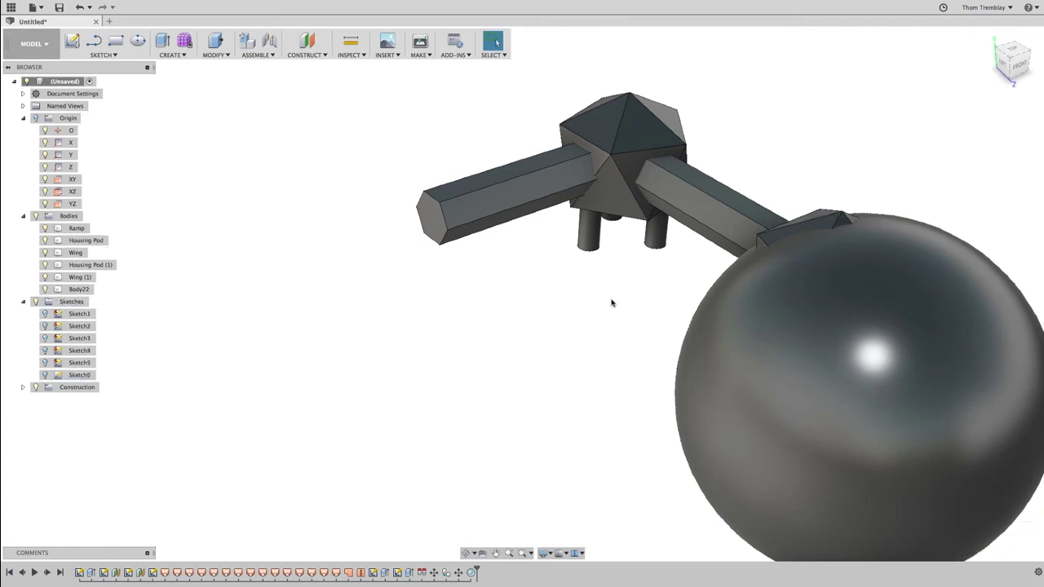
- Move the sphere body horizontally to the free end of the copied wing, with a Z Distance of -37 mm
scroll(612, 302, down, 3)
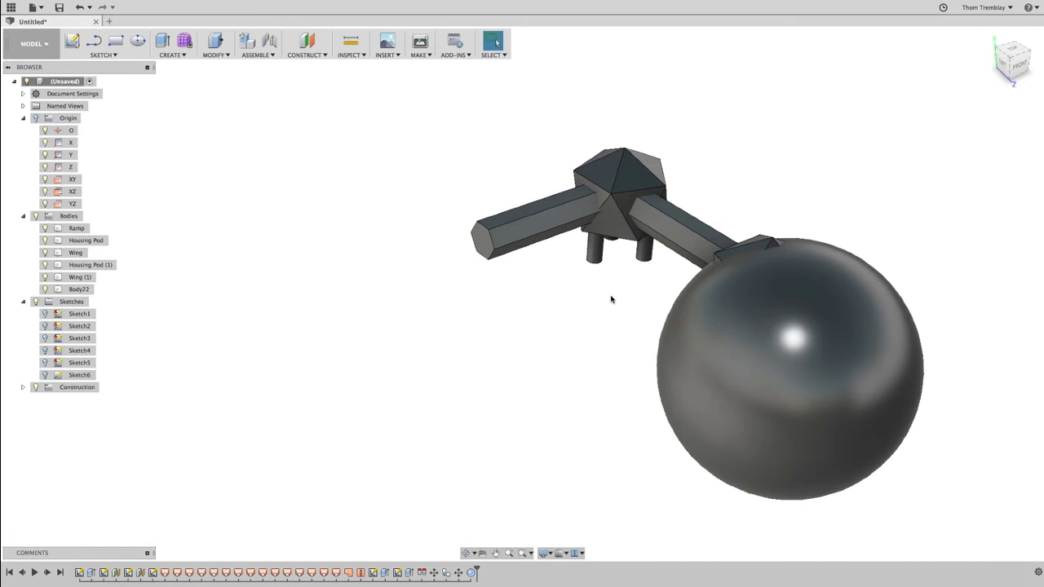
click(1015, 53)
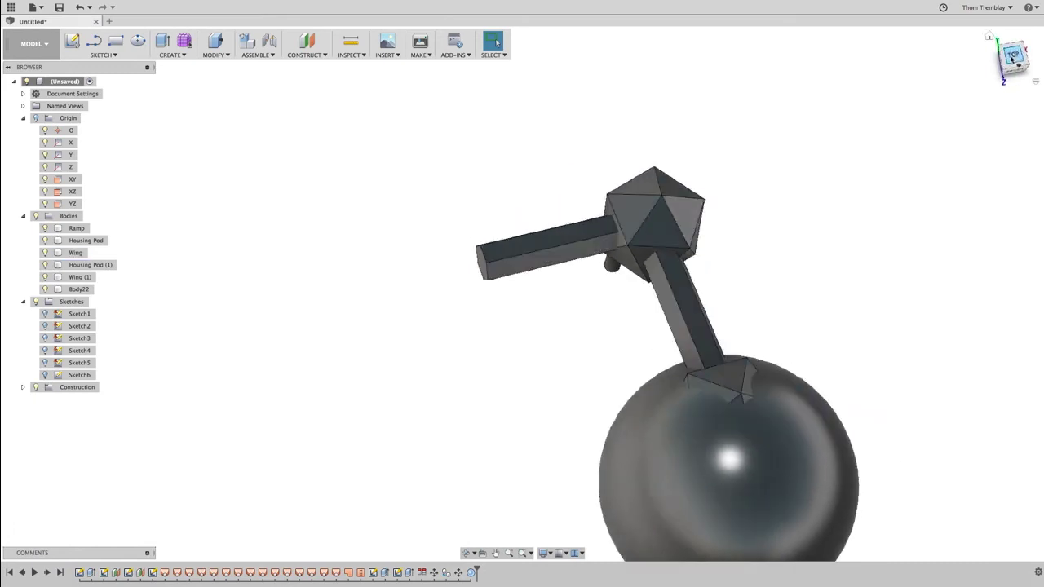
right_click(857, 160)
click(838, 166)
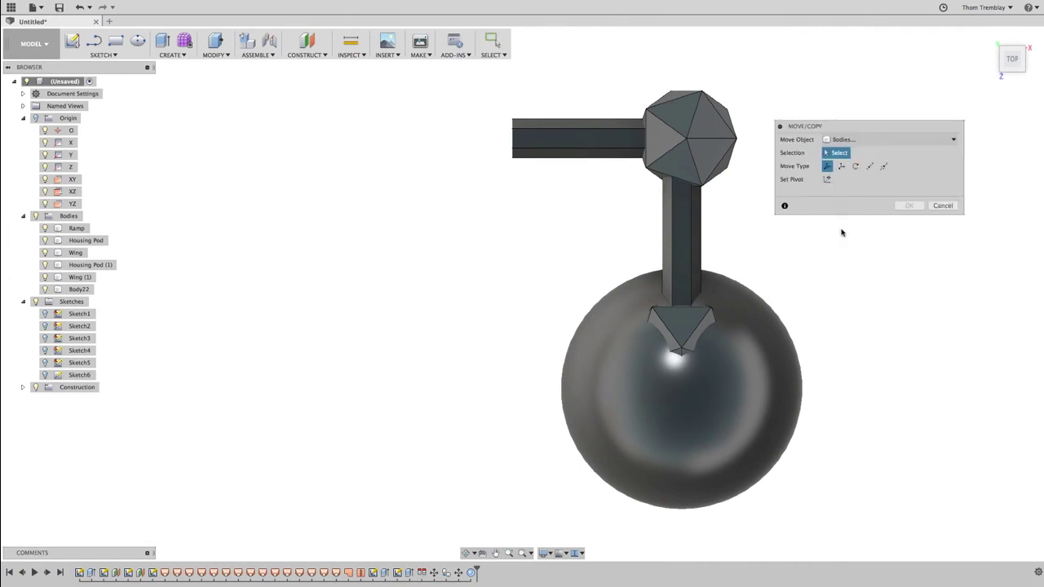
click(781, 356)
drag(714, 389, 432, 175)
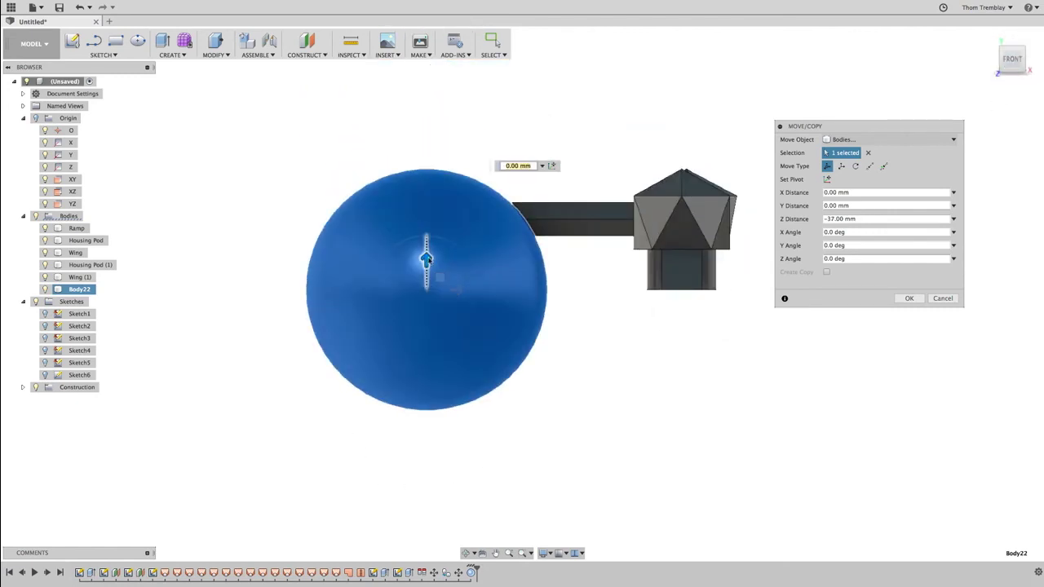
- Raise the sphere body 18 mm along Y
drag(426, 260, 436, 168)
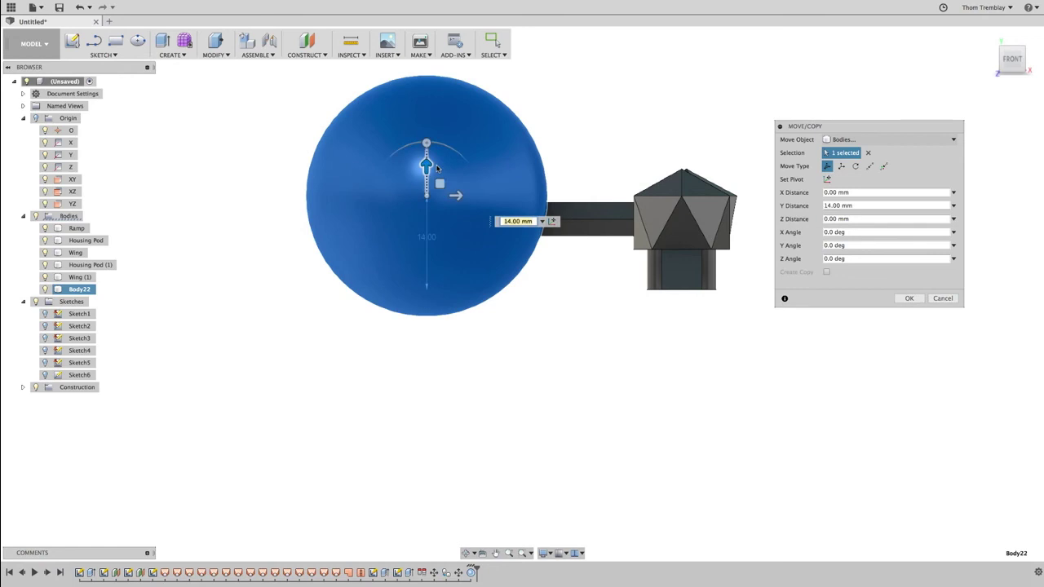
key(BackSpace)
text(8)
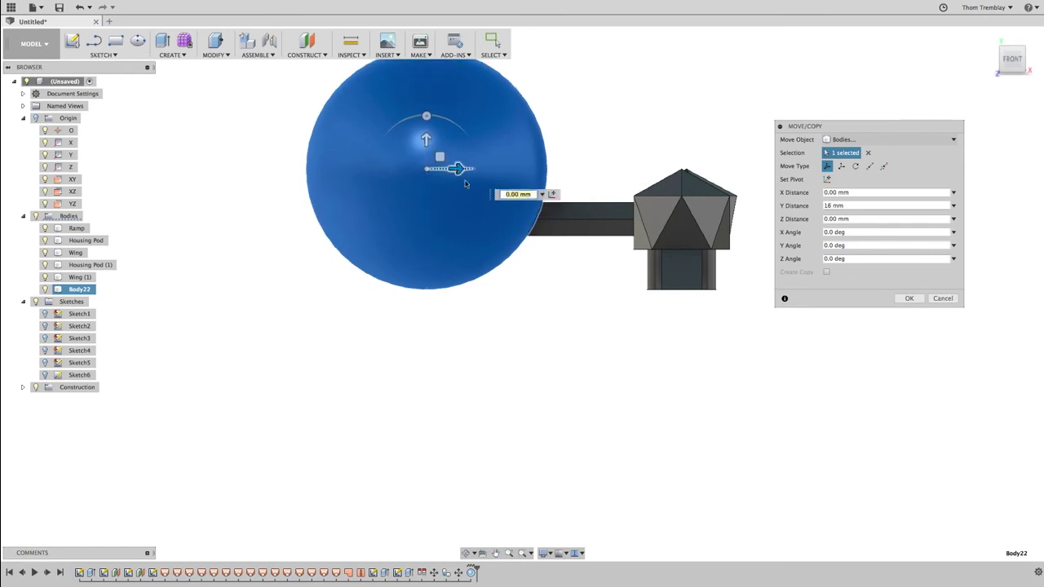
right_click(572, 292)
click(603, 294)
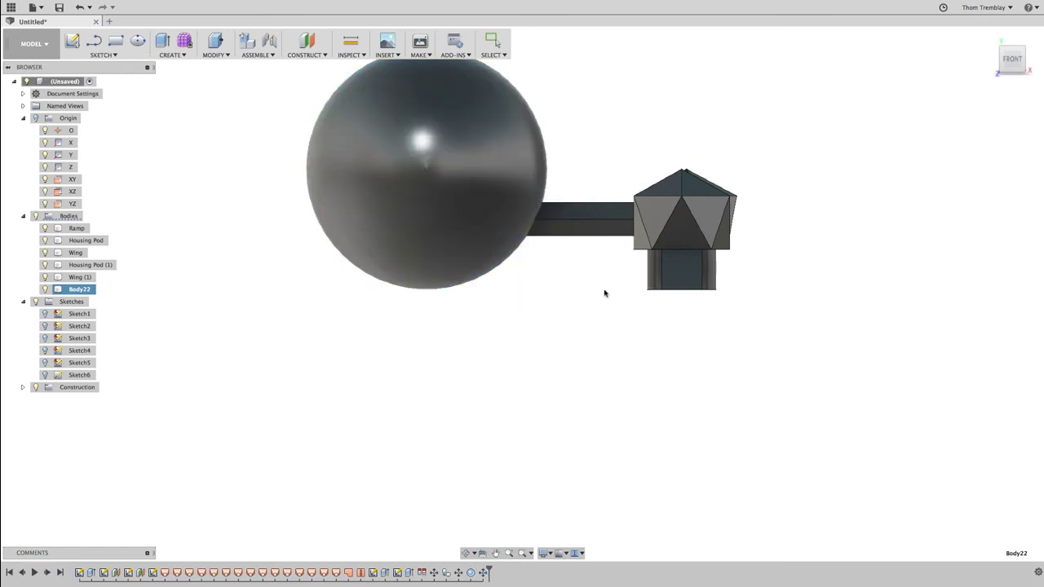
- Create a construction plane offset about -36 mm from the YZ plane, at the middle of the sphere
shift+middle_drag(579, 292, 615, 325)
middle_drag(536, 244, 554, 279)
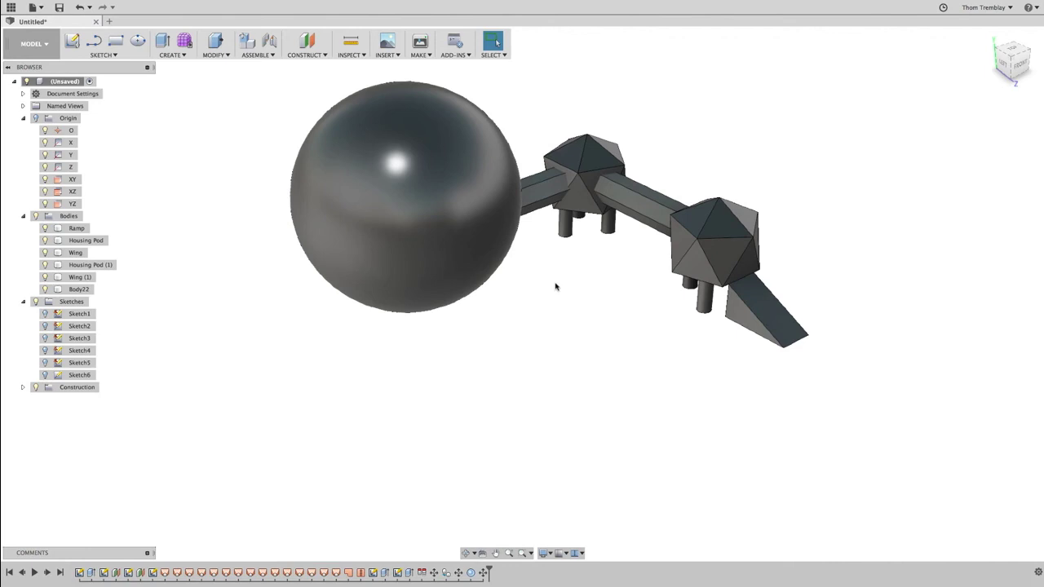
click(306, 41)
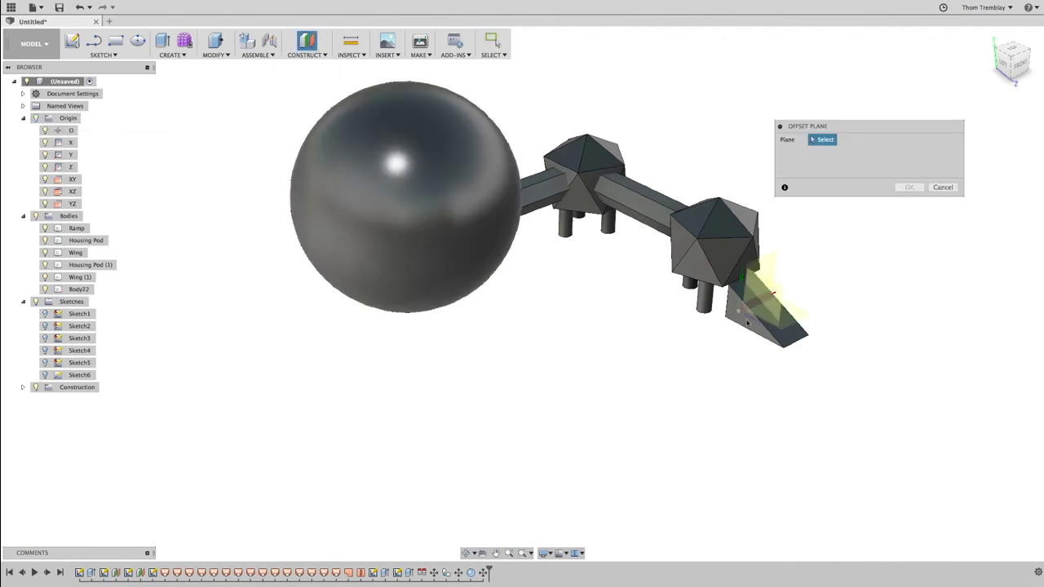
click(73, 203)
drag(840, 267, 676, 356)
click(1014, 85)
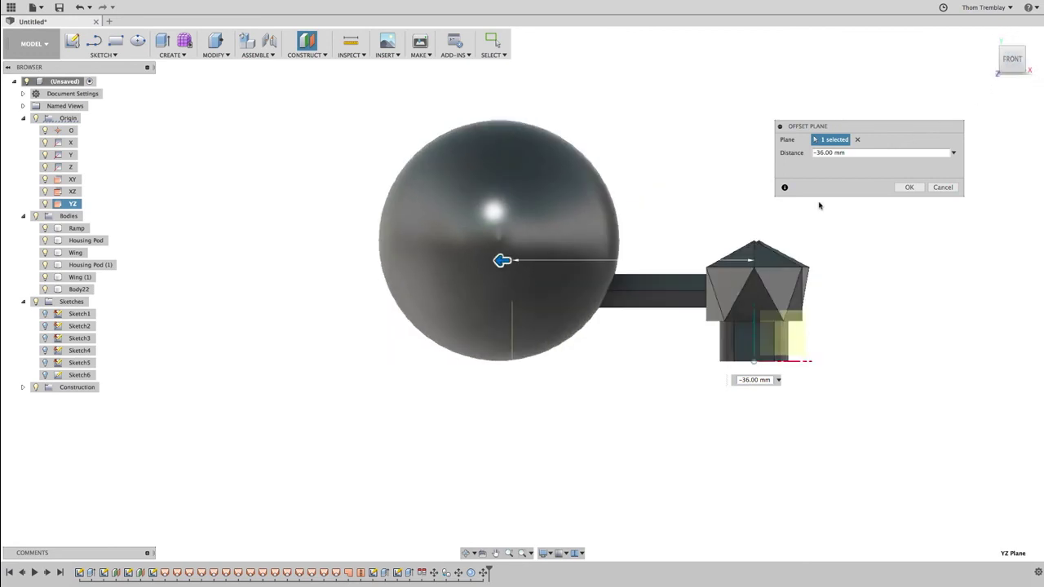
click(500, 260)
right_click(658, 165)
click(689, 157)
shift+middle_drag(659, 142, 700, 188)
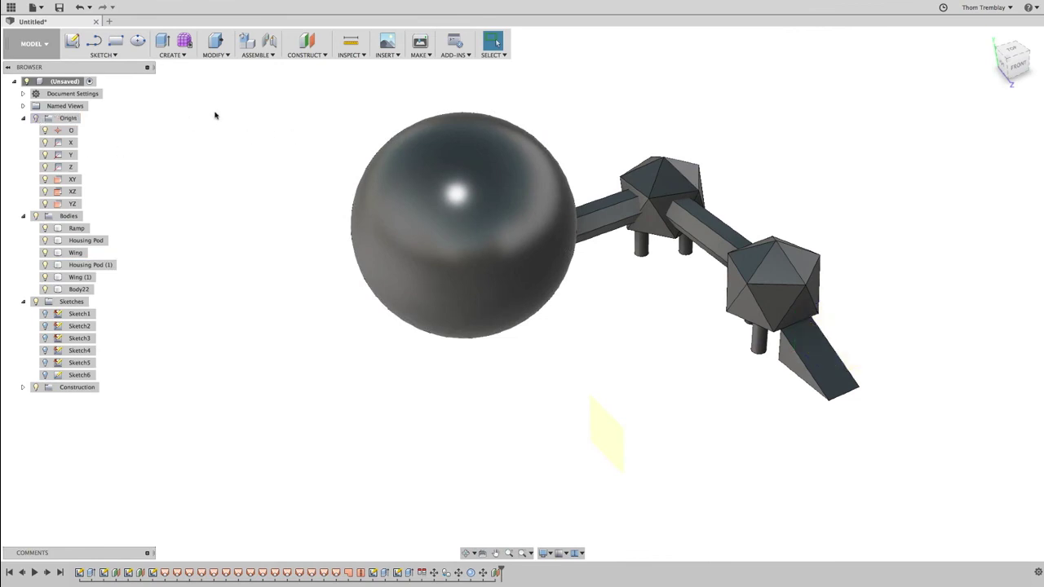
- Mirror the Ramp, both Housing Pod bodies and both Wing bodies across the offset plane at the sphere
click(181, 51)
click(170, 241)
click(897, 140)
click(859, 167)
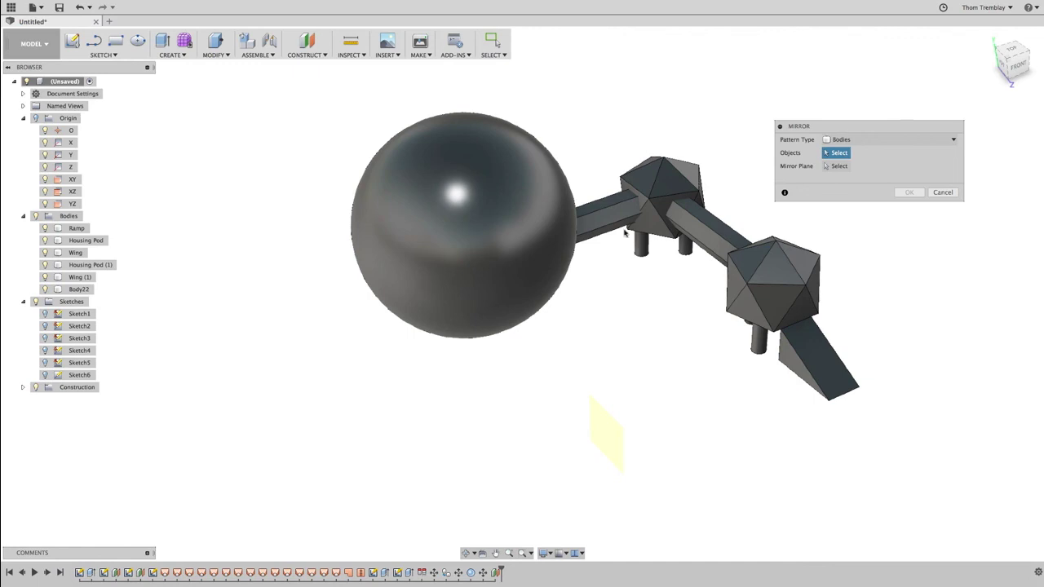
click(84, 266)
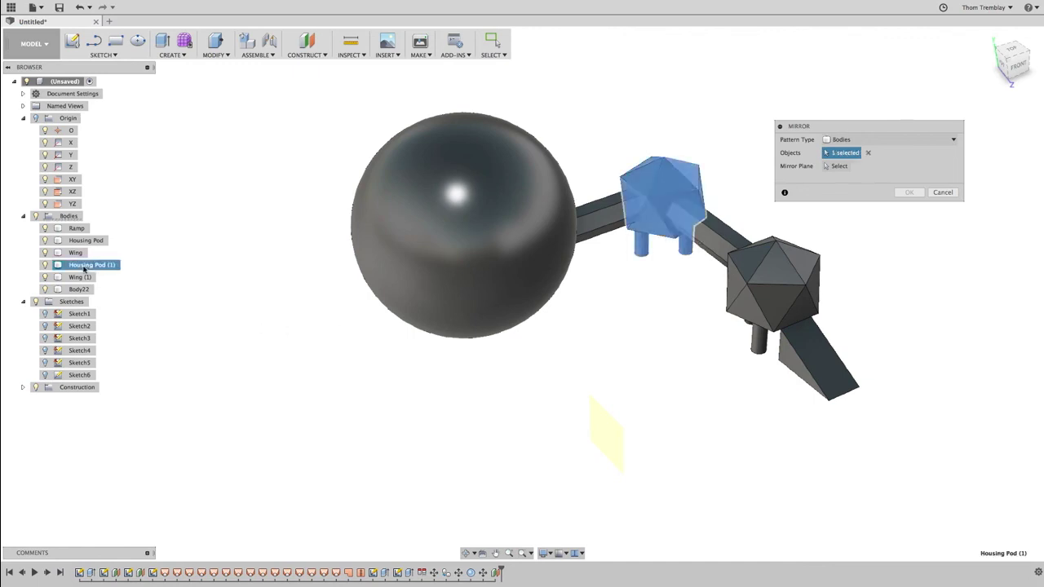
click(75, 253)
click(85, 241)
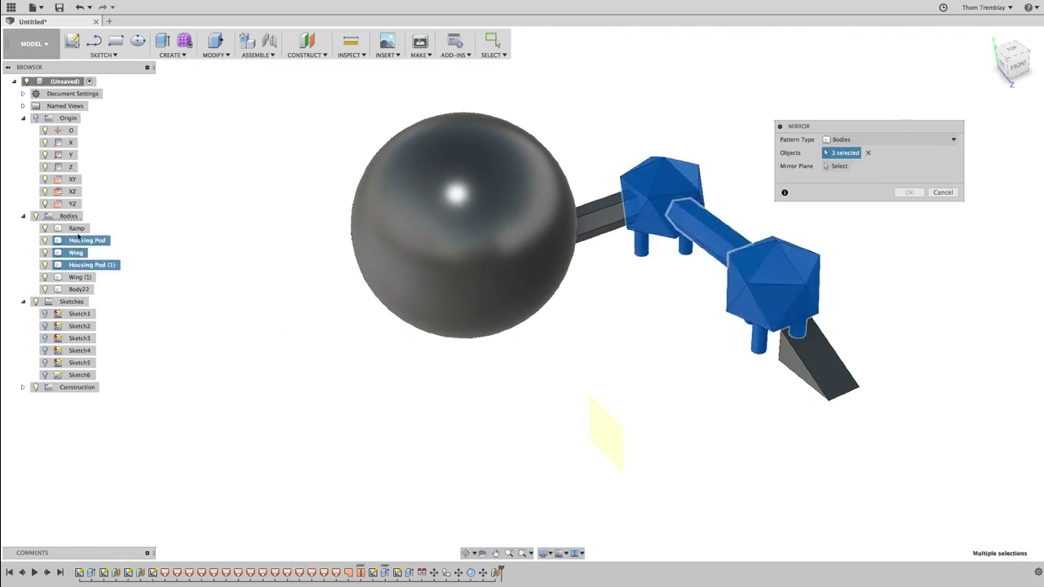
click(76, 228)
click(77, 278)
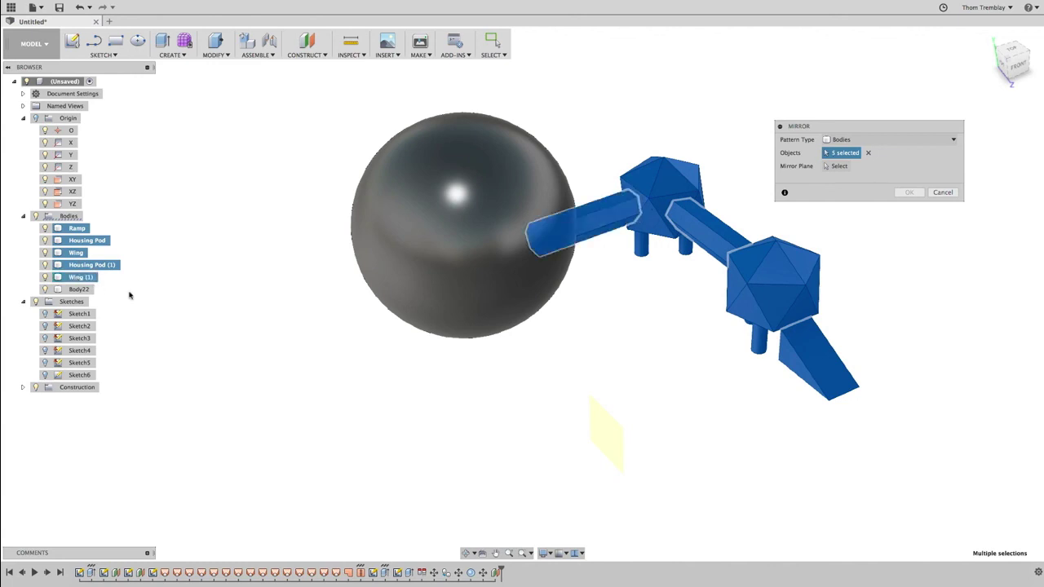
click(837, 167)
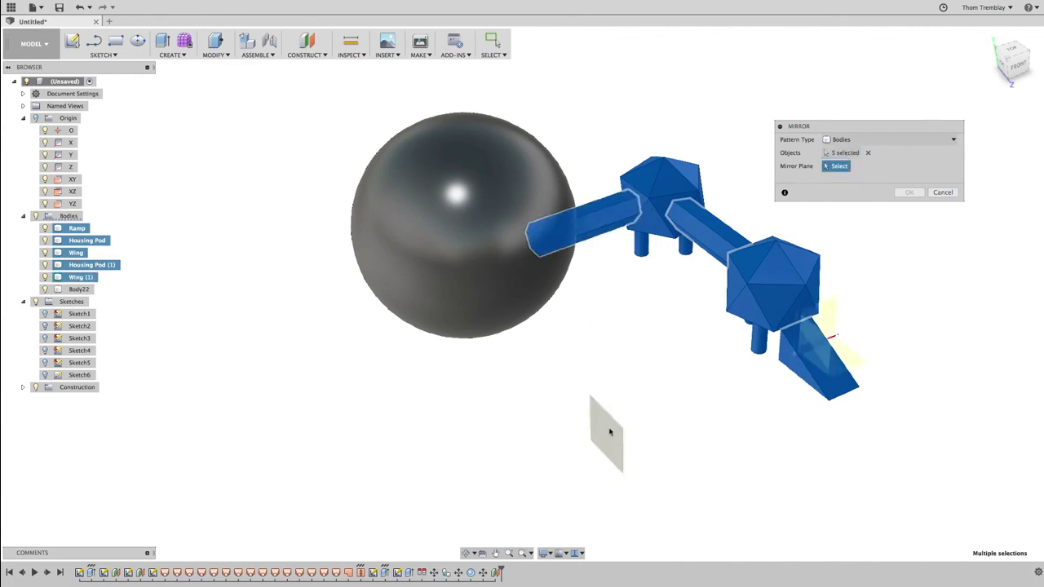
click(609, 432)
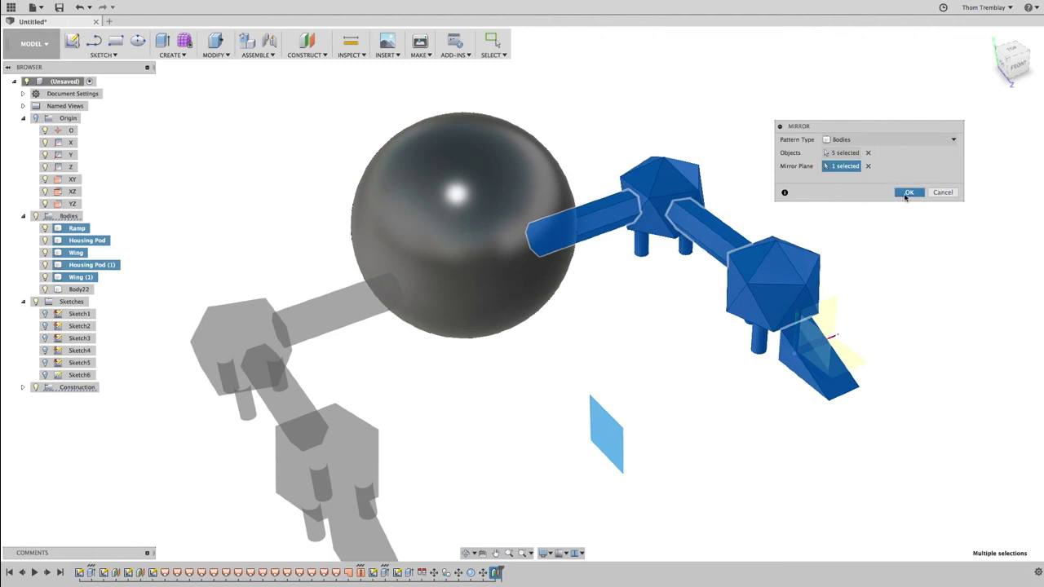
click(908, 193)
scroll(583, 373, down, 4)
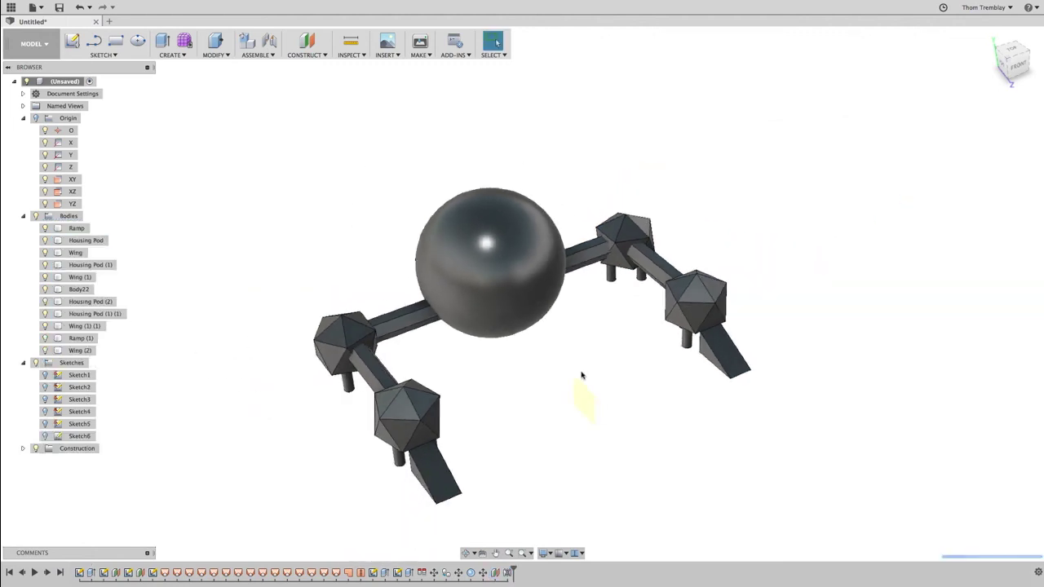